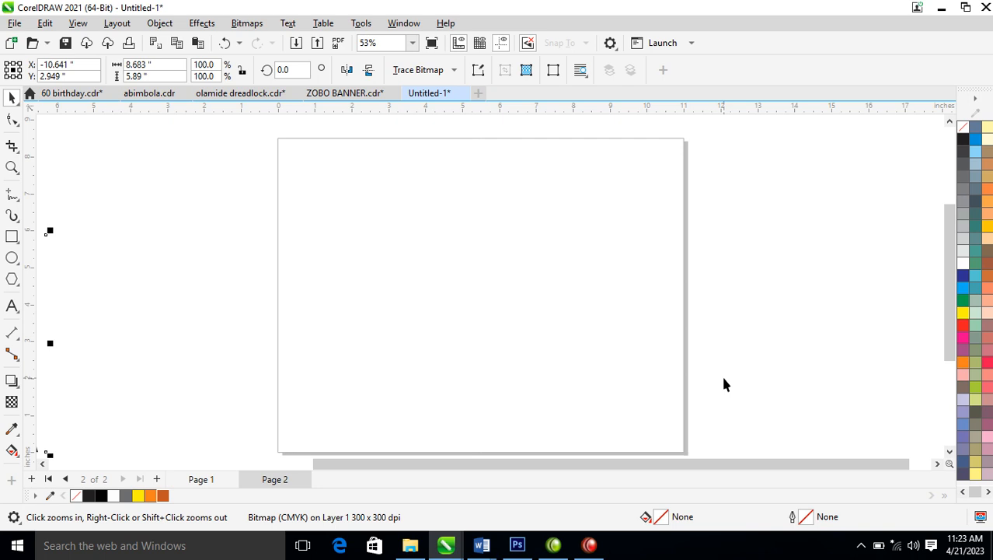
Step: Draw a rectangle about 10.97 by 8.41 inches covering the page and fill it with black
{"action": "left_click", "coordinate": [12, 238]}
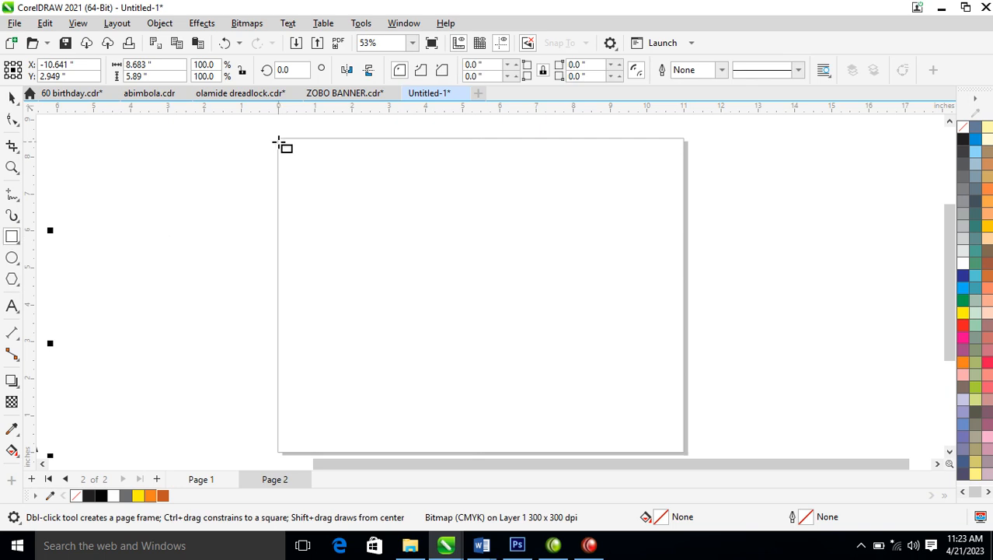
{"action": "mouse_move", "coordinate": [278, 141]}
{"action": "left_mouse_down"}
{"action": "mouse_move", "coordinate": [346, 231]}
{"action": "mouse_move", "coordinate": [653, 422]}
{"action": "mouse_move", "coordinate": [684, 451]}
{"action": "mouse_move", "coordinate": [684, 412]}
{"action": "left_mouse_up"}
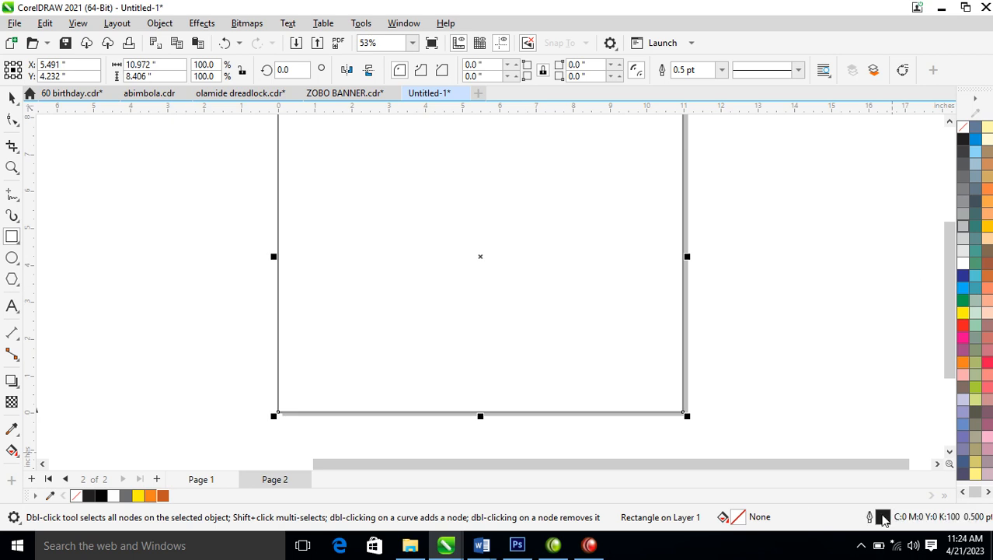
{"action": "left_click", "coordinate": [964, 140]}
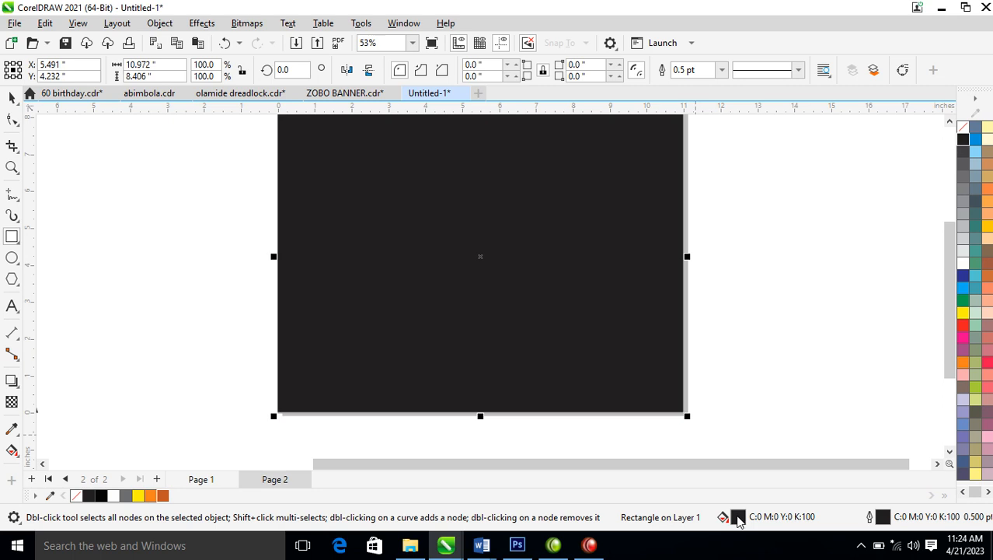
Step: Deepen the background rectangle's uniform fill to a rich black of C75 M68 Y65 K90
{"action": "double_click", "coordinate": [738, 517]}
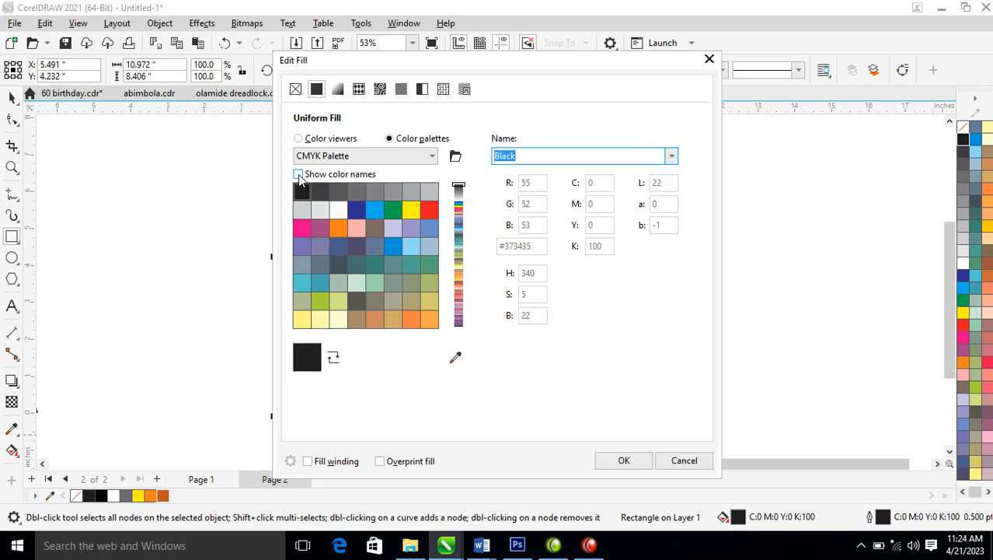
{"action": "left_click", "coordinate": [299, 139]}
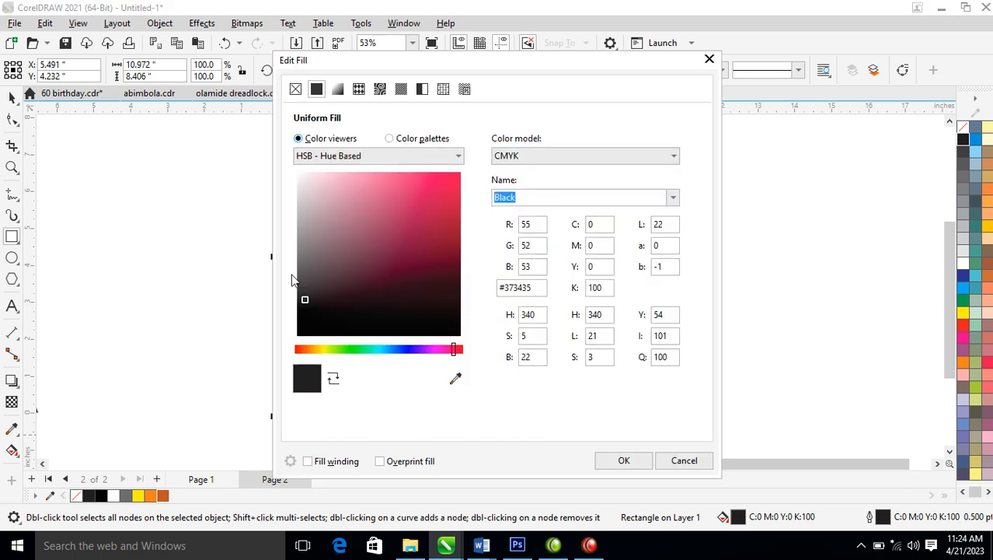
{"action": "left_click_drag", "start_coordinate": [303, 300], "coordinate": [462, 356]}
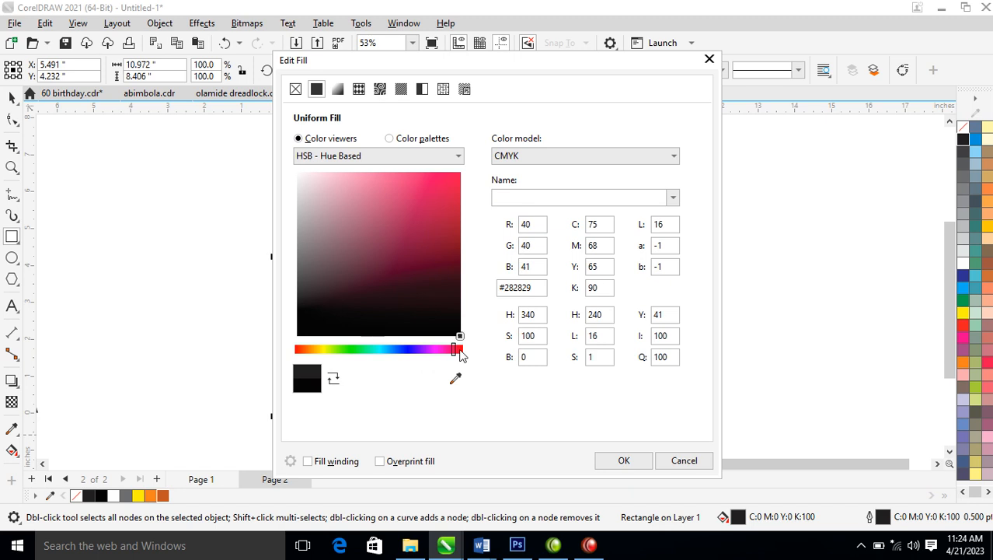
{"action": "left_click", "coordinate": [623, 460]}
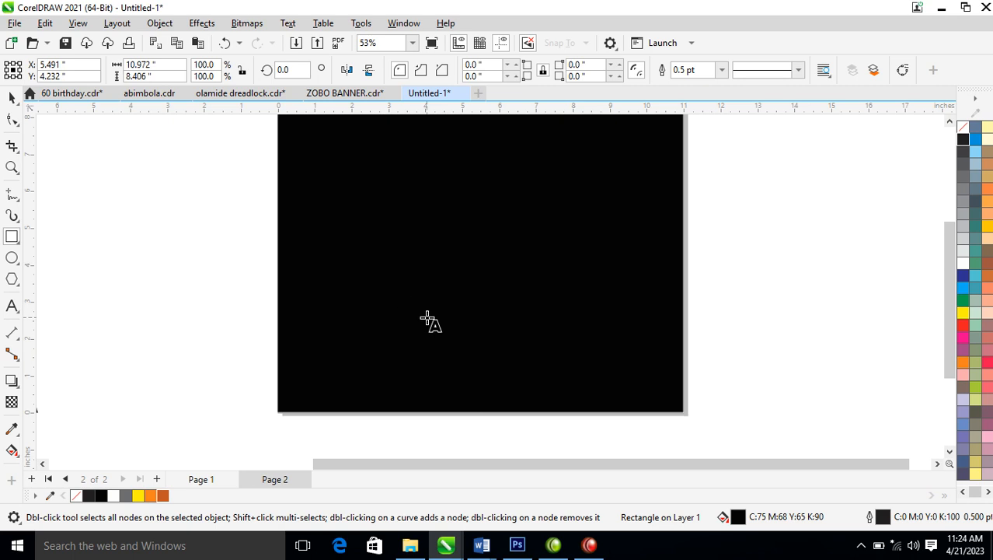
Step: Add the artistic text "SENSE" on the black background and scale it up to about 7.48 inches wide
{"action": "key", "text": "F8"}
{"action": "left_click", "coordinate": [413, 238]}
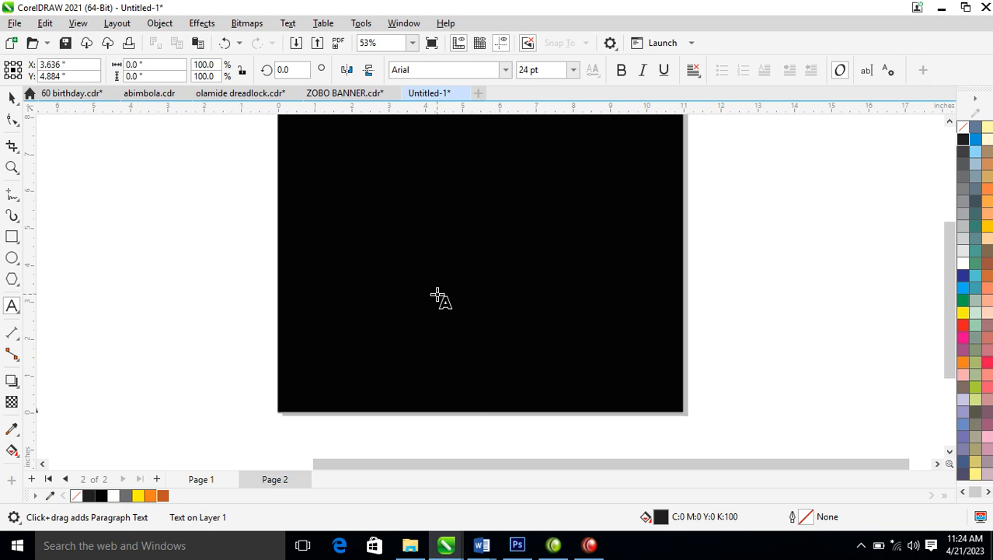
{"action": "type", "text": "SENSE"}
{"action": "key", "text": "ctrl+space"}
{"action": "left_click_drag", "start_coordinate": [459, 237], "coordinate": [577, 326]}
Step: Change the SENSE text to bold FuturaTEE and move it horizontally toward the middle of the page
{"action": "left_click", "coordinate": [505, 70]}
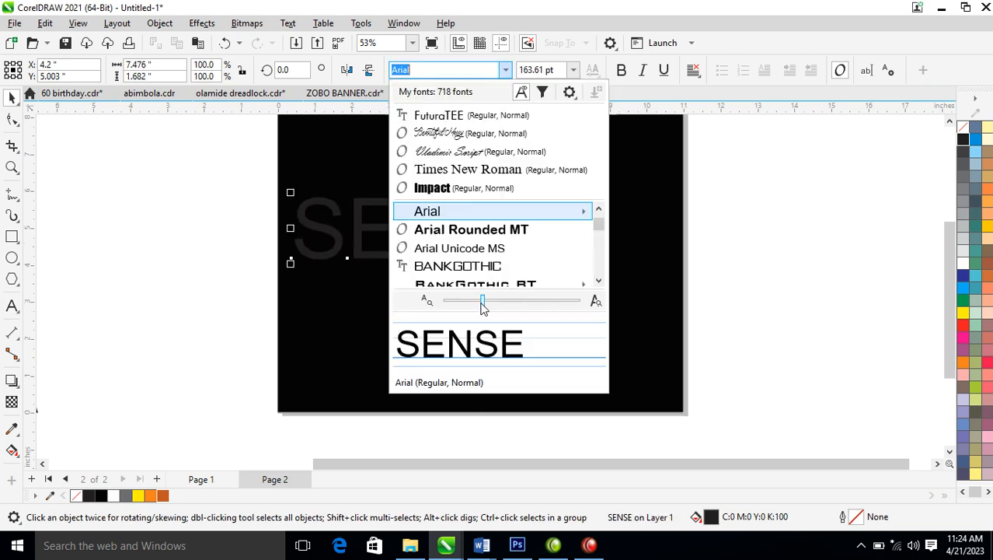
{"action": "left_click", "coordinate": [459, 115]}
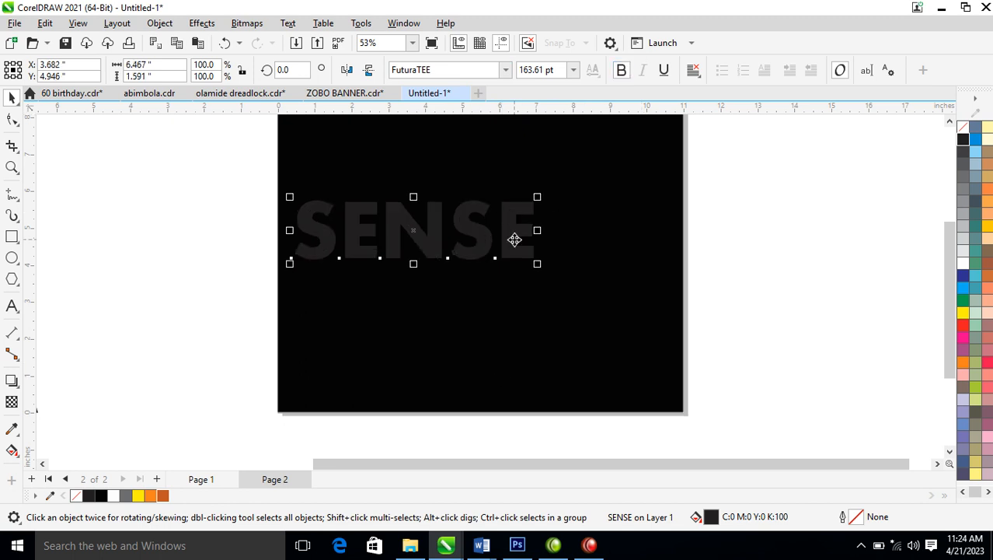
{"action": "left_click_drag", "start_coordinate": [500, 235], "coordinate": [555, 233]}
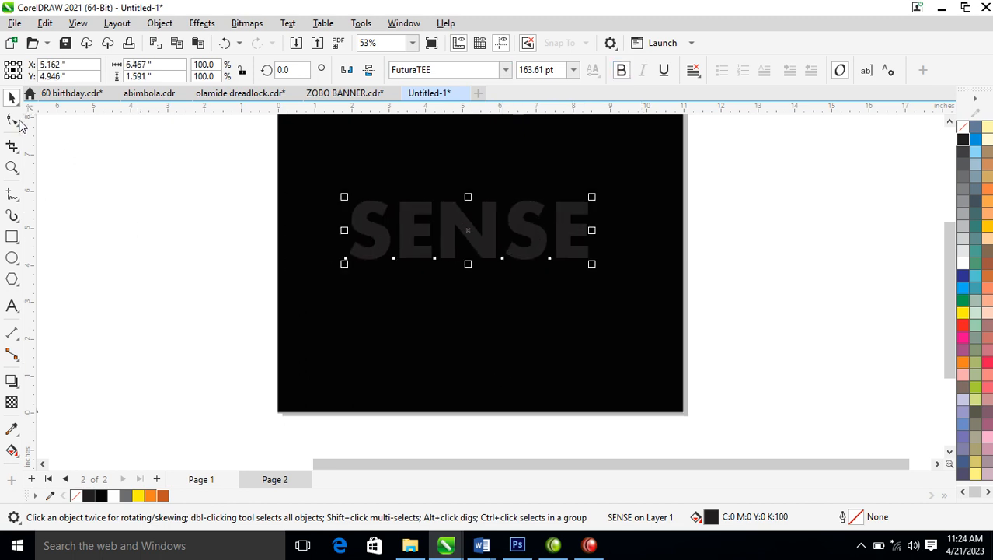
Step: Tighten the letter spacing of SENSE and enlarge the text to about 7.45 by 2.07 inches
{"action": "left_click", "coordinate": [15, 121]}
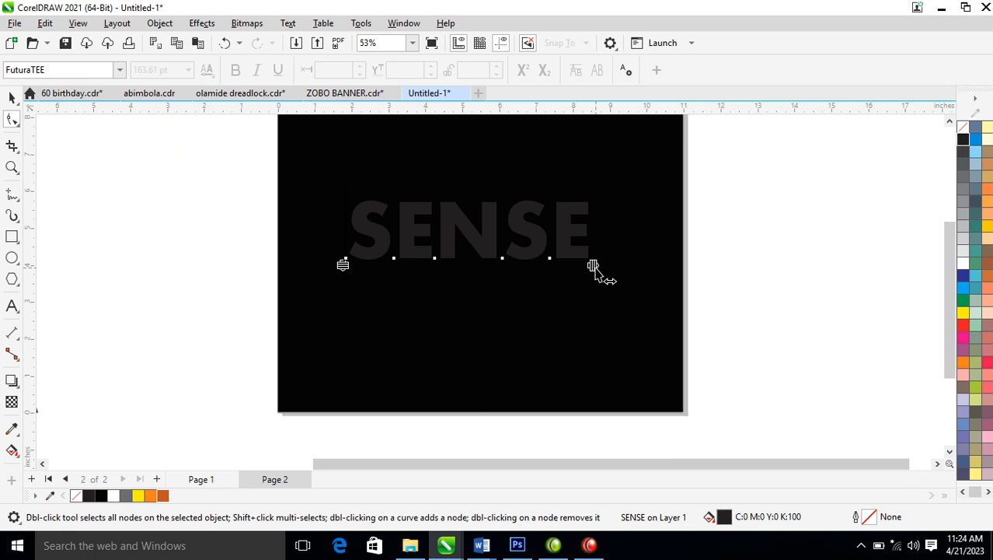
{"action": "left_click_drag", "start_coordinate": [593, 266], "coordinate": [634, 337]}
{"action": "key", "text": "space"}
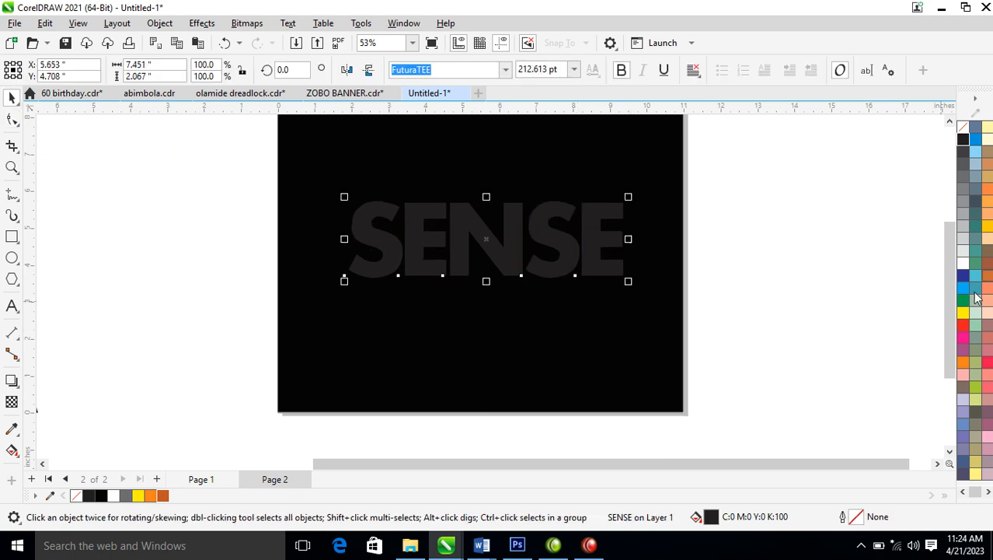
Step: Give the SENSE text a vertical white-black-white fountain fill with the black node at 55%
{"action": "left_click", "coordinate": [963, 264]}
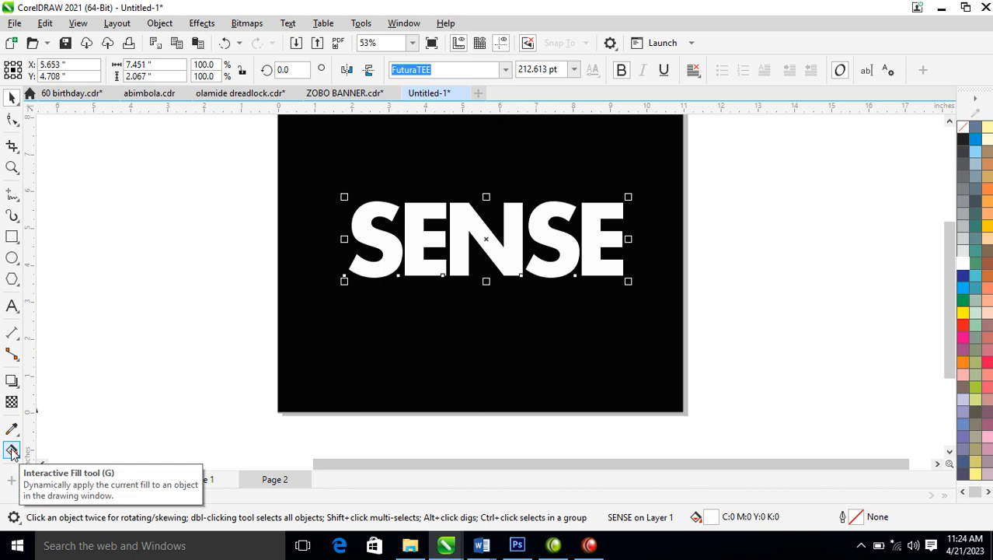
{"action": "left_click", "coordinate": [11, 450]}
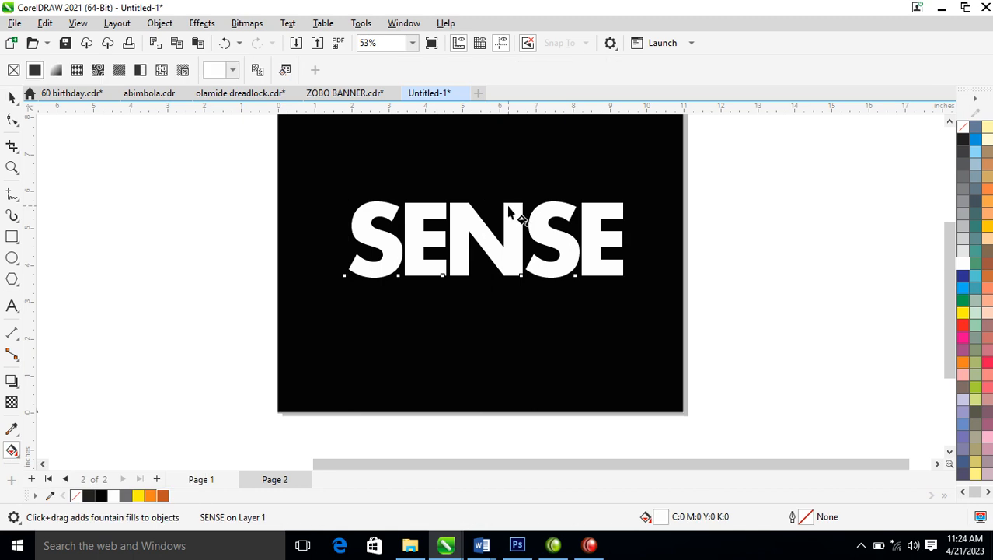
{"action": "left_click_drag", "start_coordinate": [512, 203], "coordinate": [512, 271]}
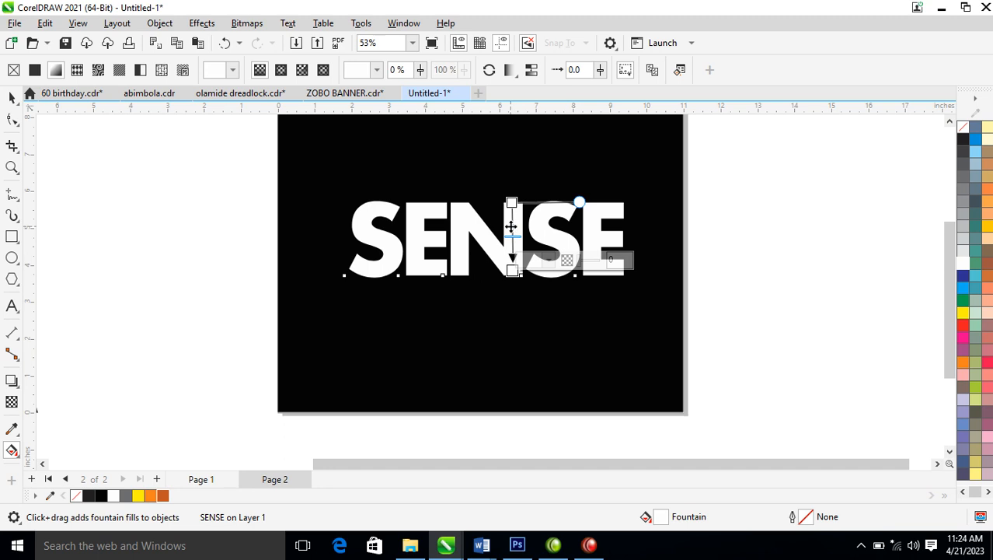
{"action": "left_click_drag", "start_coordinate": [513, 235], "coordinate": [511, 228]}
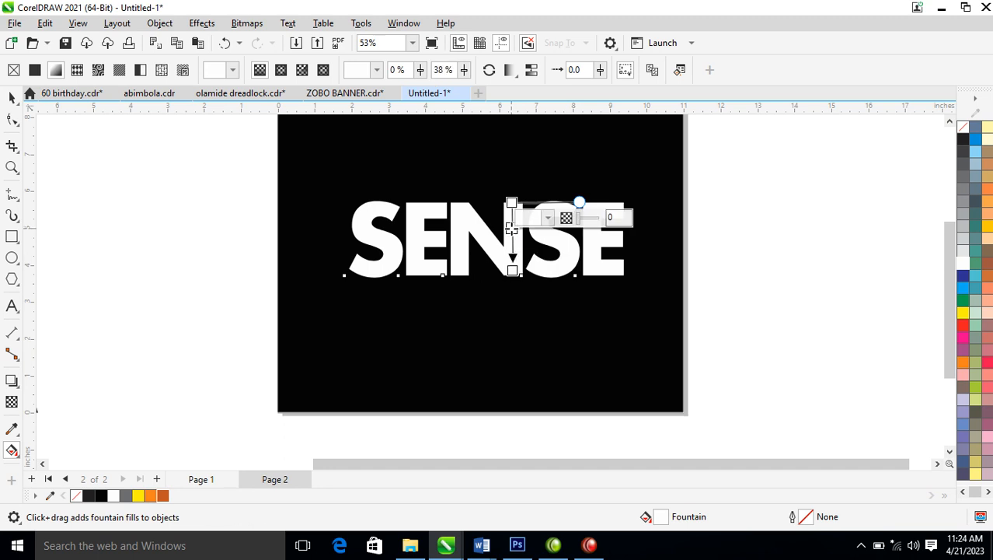
{"action": "left_click", "coordinate": [964, 140]}
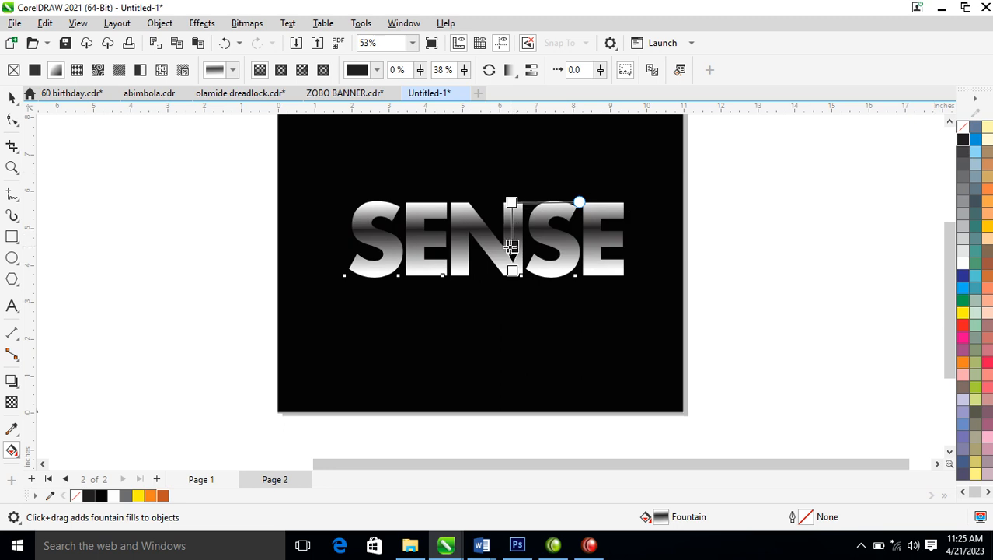
{"action": "left_click_drag", "start_coordinate": [511, 240], "coordinate": [512, 240]}
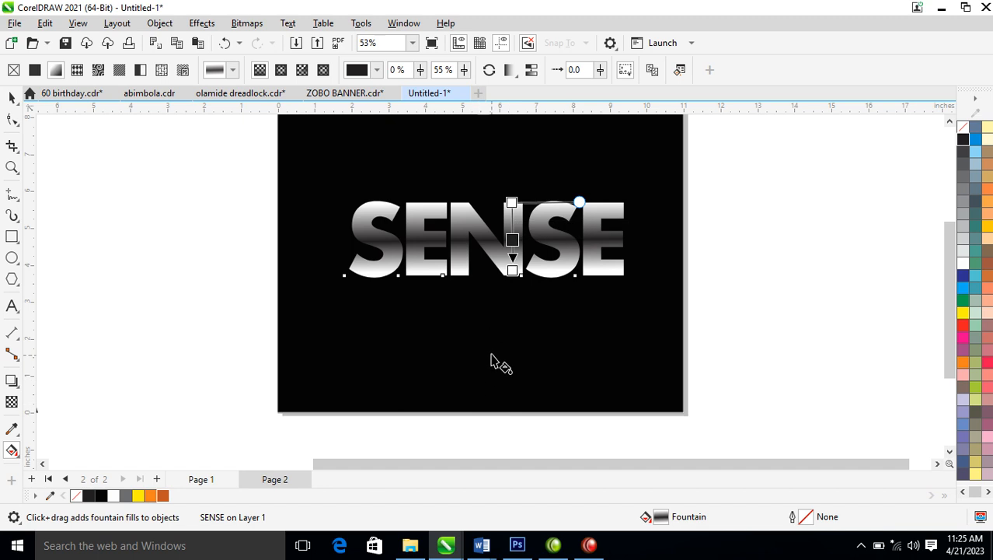
{"action": "key", "text": "space"}
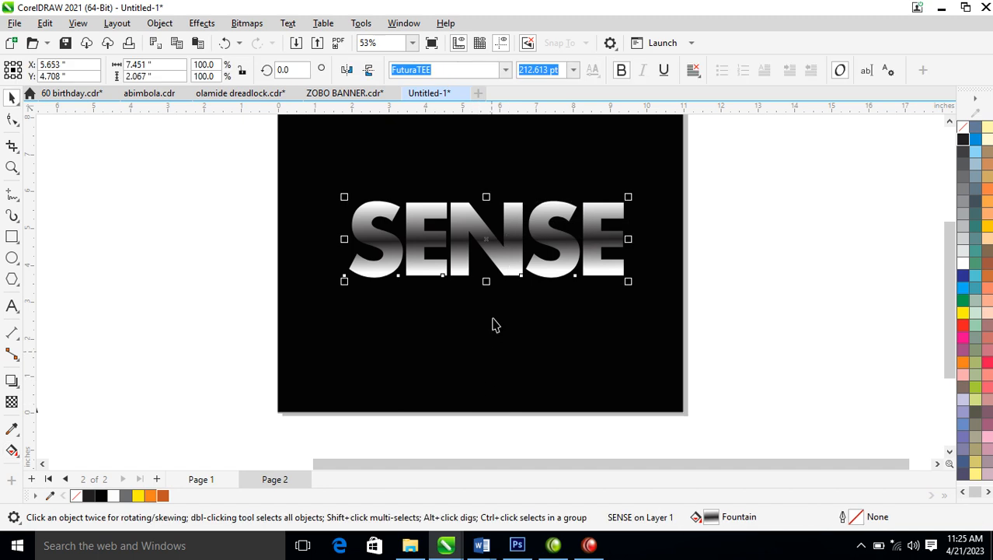
Step: Add a white outline 2 points wide to the SENSE text
{"action": "right_click", "coordinate": [963, 264]}
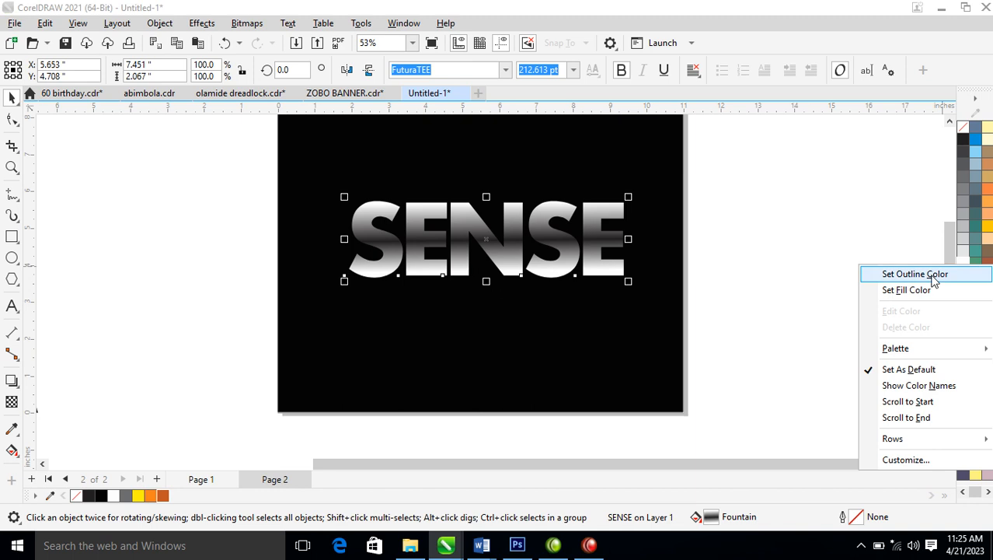
{"action": "left_click", "coordinate": [946, 274]}
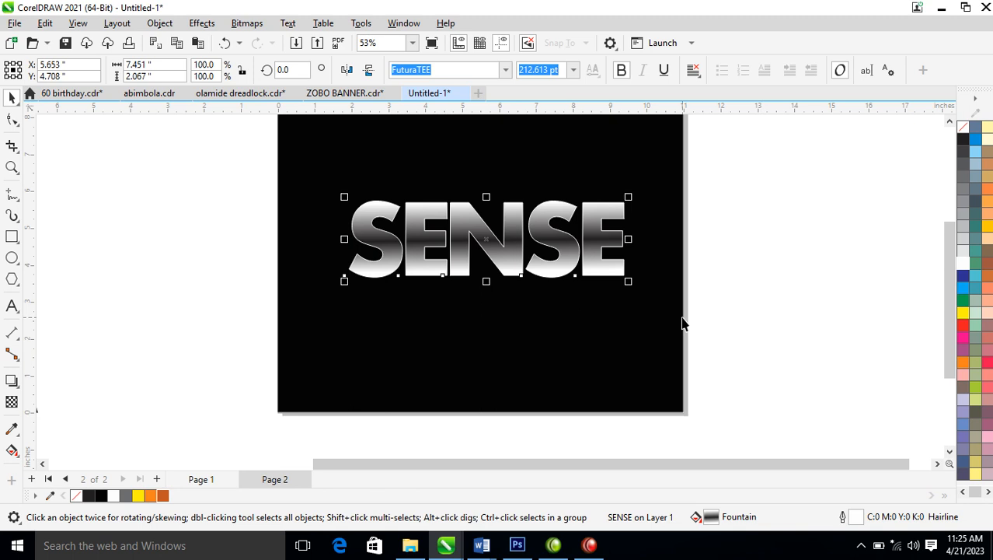
{"action": "key", "text": "F12"}
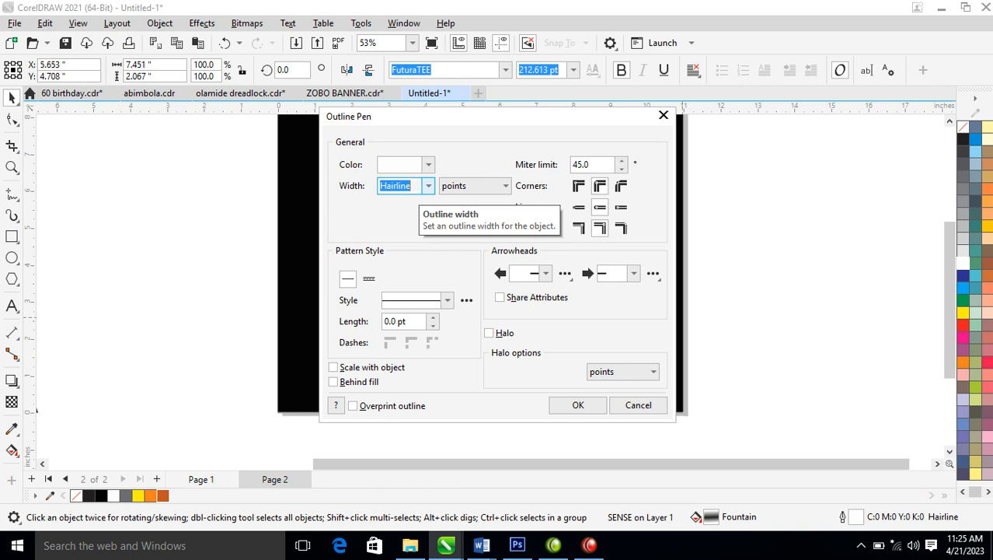
{"action": "type", "text": "2"}
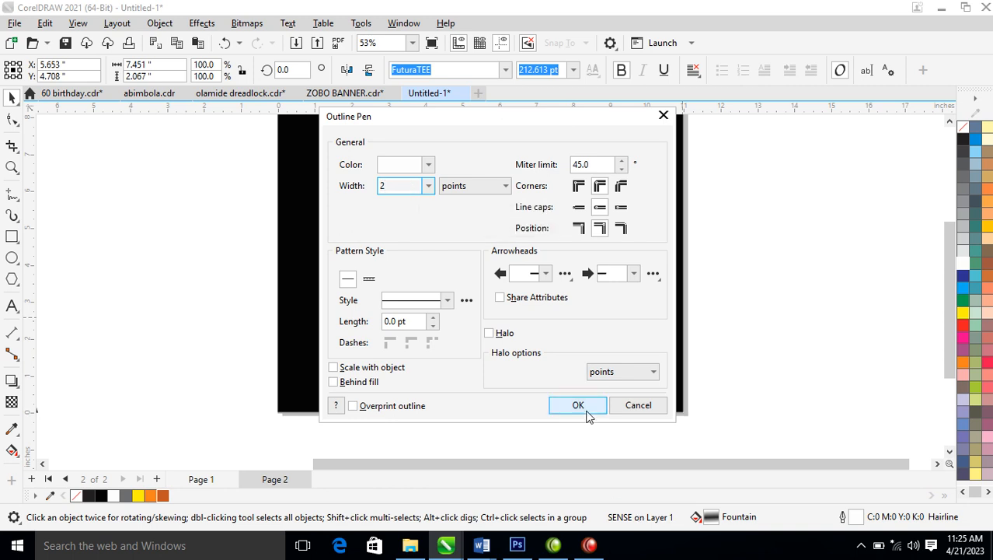
{"action": "left_click", "coordinate": [579, 405]}
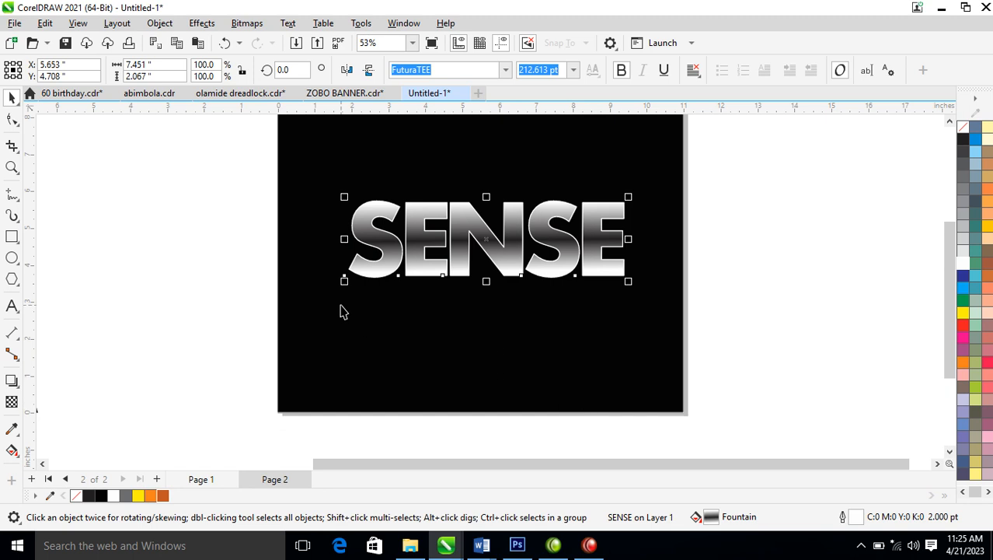
Step: Draw a circle about 2.25 inches in diameter over the lower part of the E and N, and fill it orange
{"action": "left_click", "coordinate": [12, 259]}
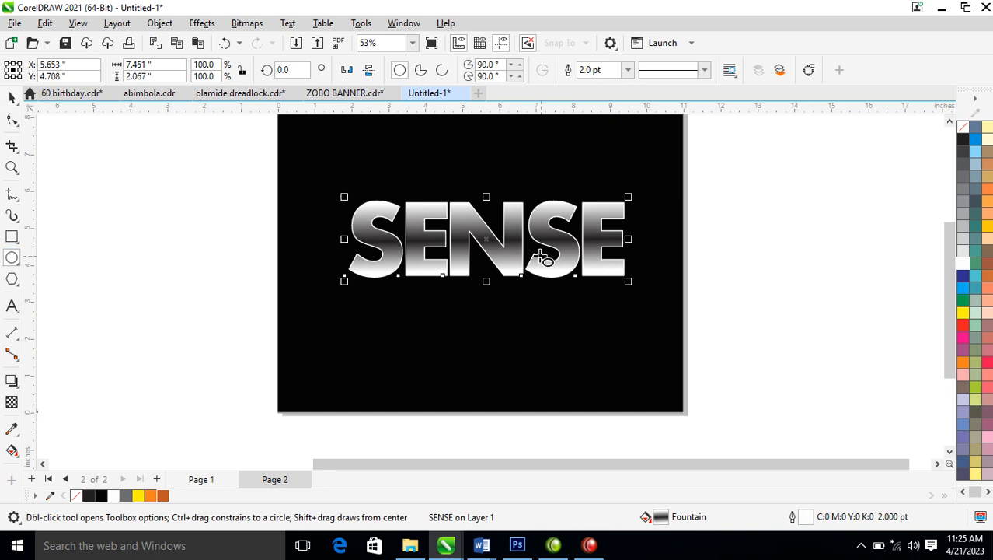
{"action": "left_click_drag", "start_coordinate": [421, 237], "coordinate": [507, 324]}
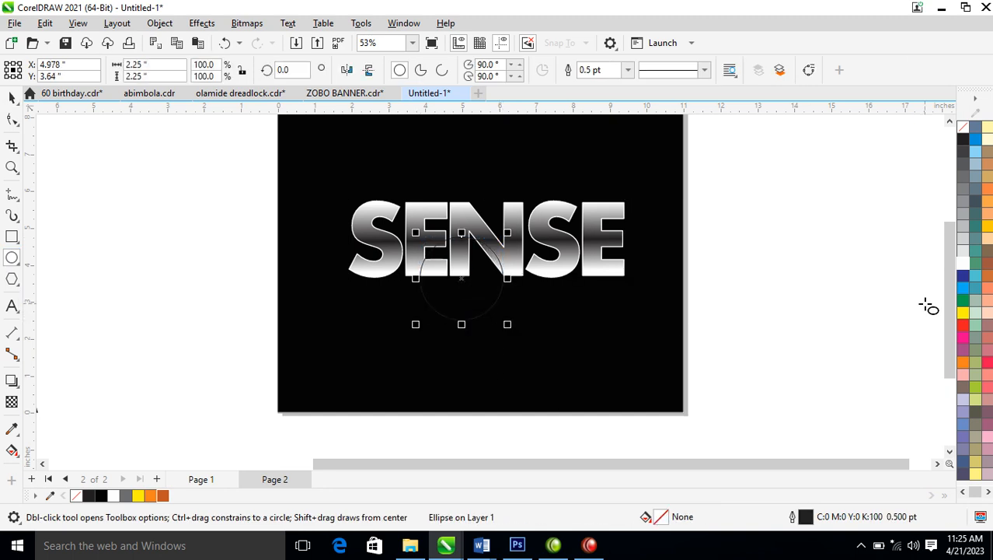
{"action": "left_click", "coordinate": [964, 264]}
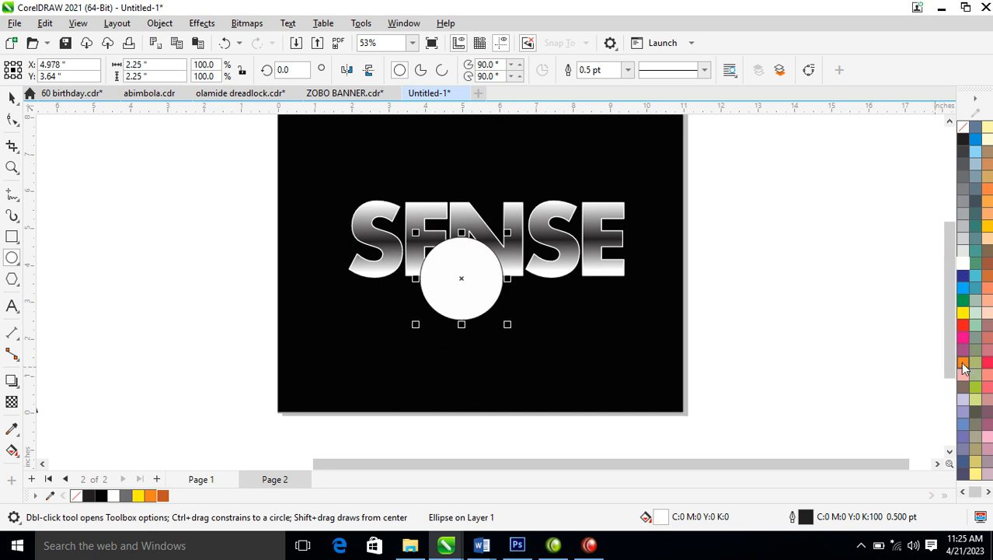
{"action": "left_click", "coordinate": [964, 365]}
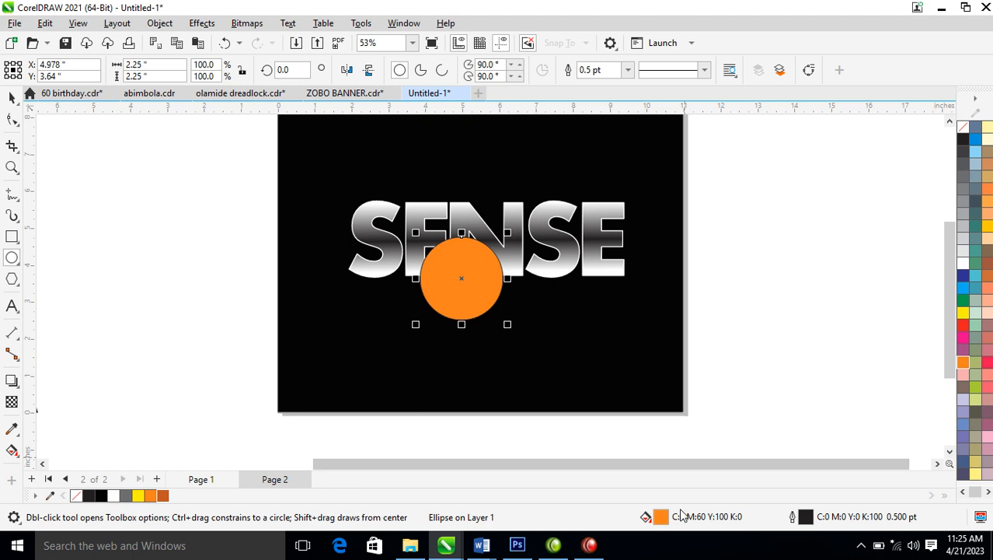
Step: Change the circle's fill to a darker orange of C16 M78 Y100 K6 and remove its outline
{"action": "double_click", "coordinate": [660, 516]}
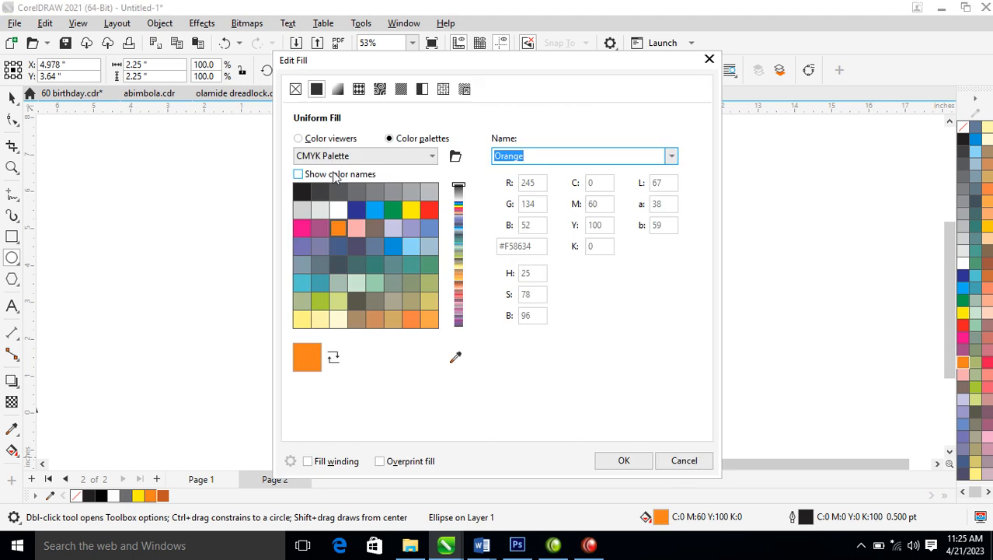
{"action": "left_click", "coordinate": [300, 138]}
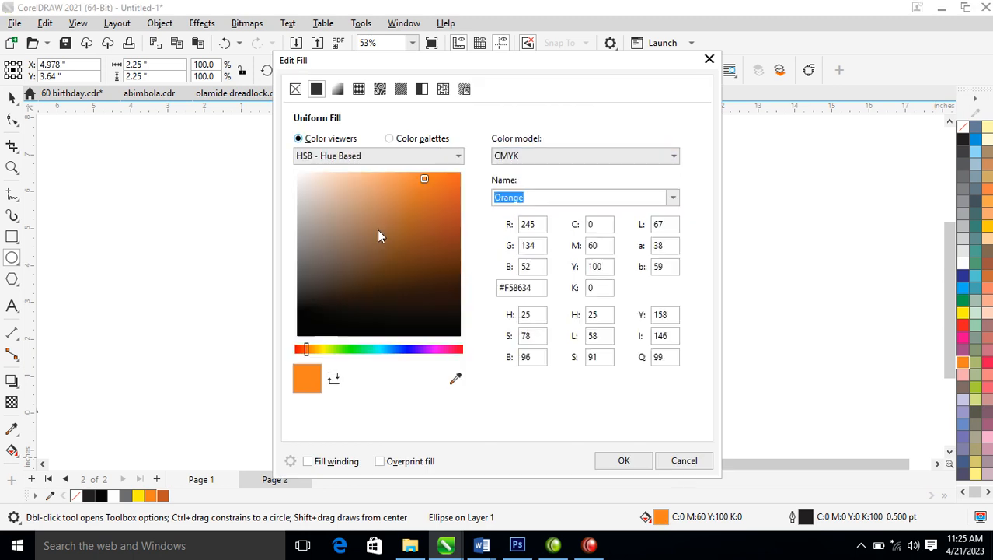
{"action": "left_click", "coordinate": [450, 205]}
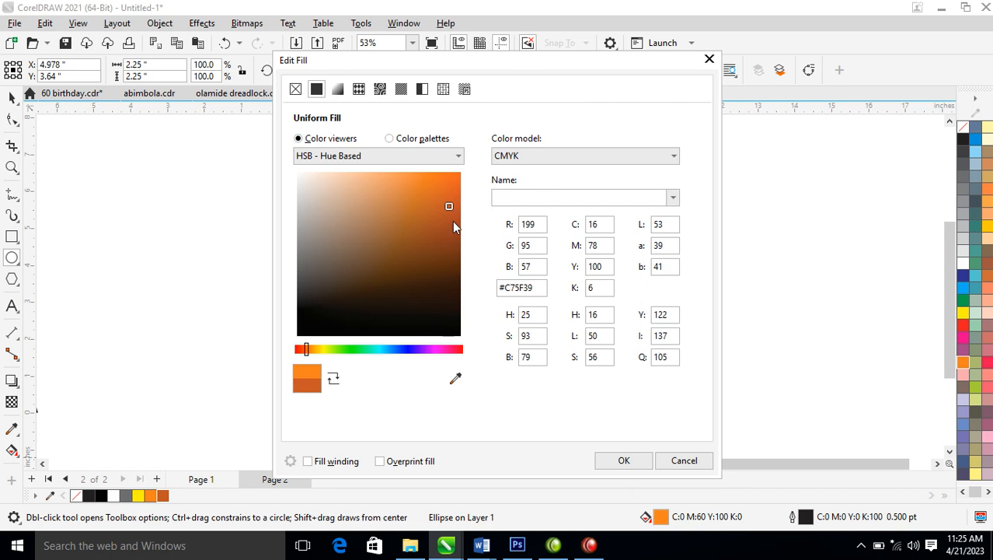
{"action": "left_click", "coordinate": [626, 462]}
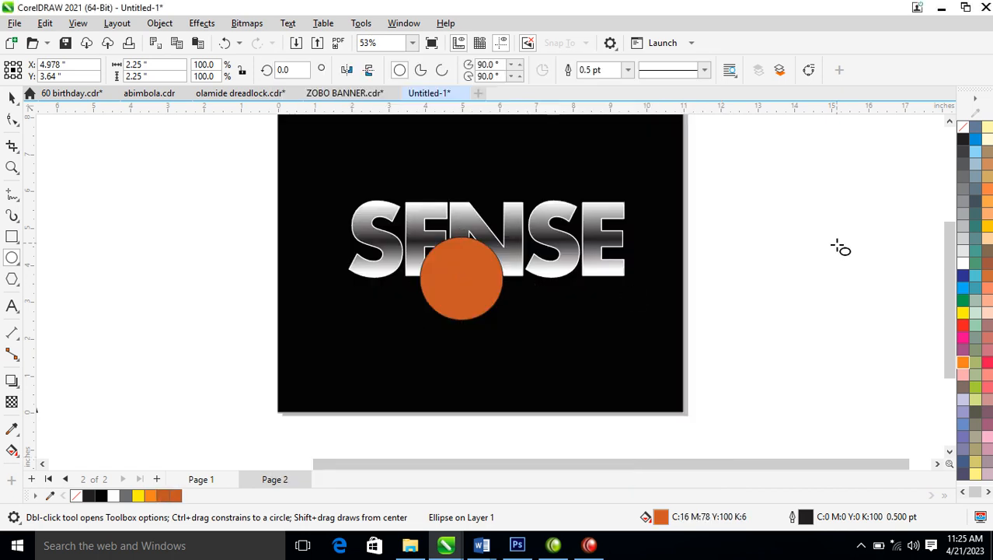
{"action": "right_click", "coordinate": [960, 129]}
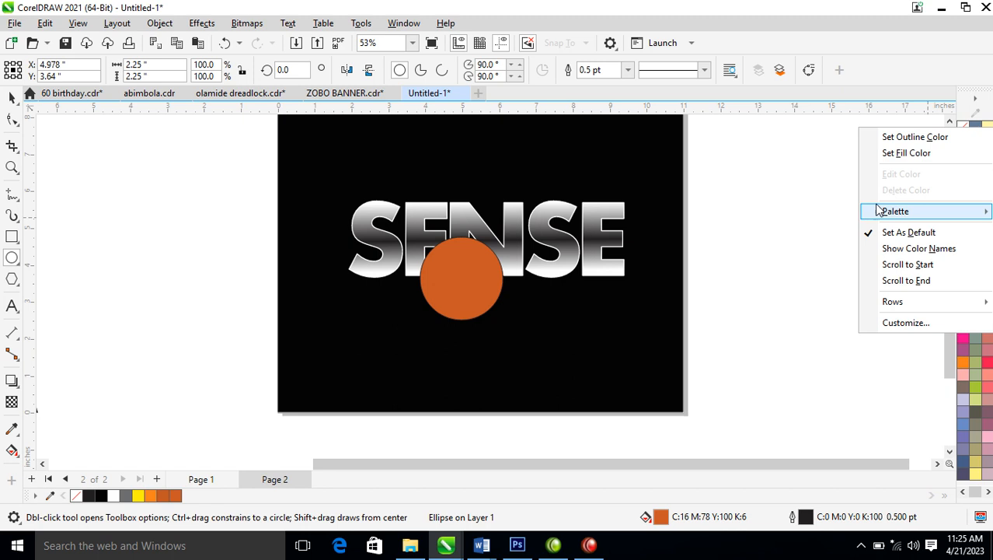
{"action": "left_click", "coordinate": [914, 139]}
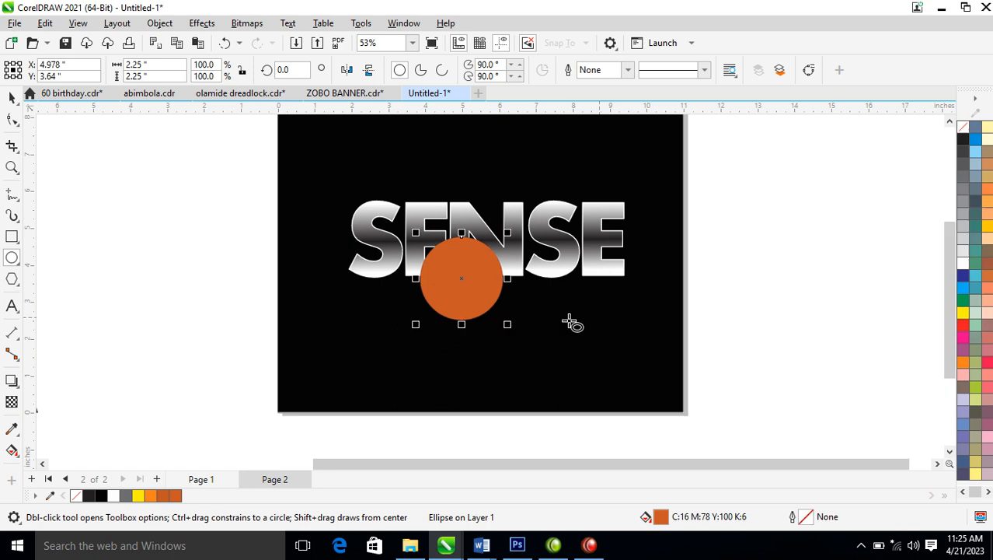
Step: Convert the orange circle to a 300 dpi CMYK bitmap with a transparent background
{"action": "key", "text": "space"}
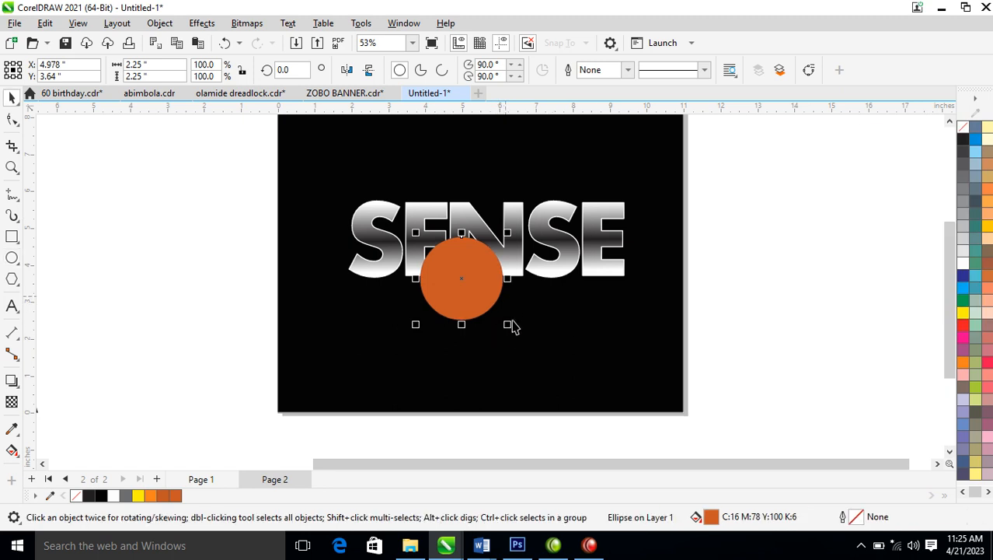
{"action": "left_click", "coordinate": [246, 25]}
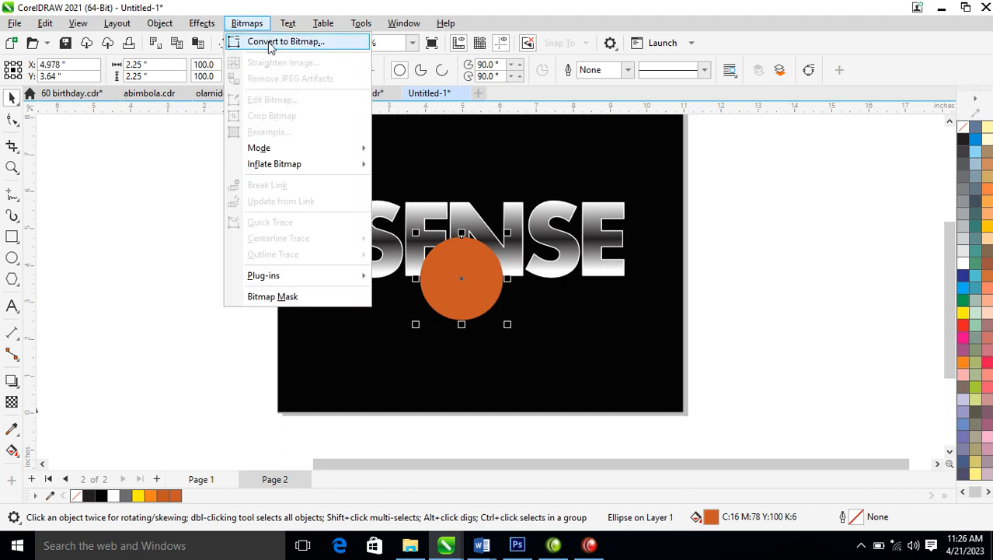
{"action": "left_click", "coordinate": [272, 42]}
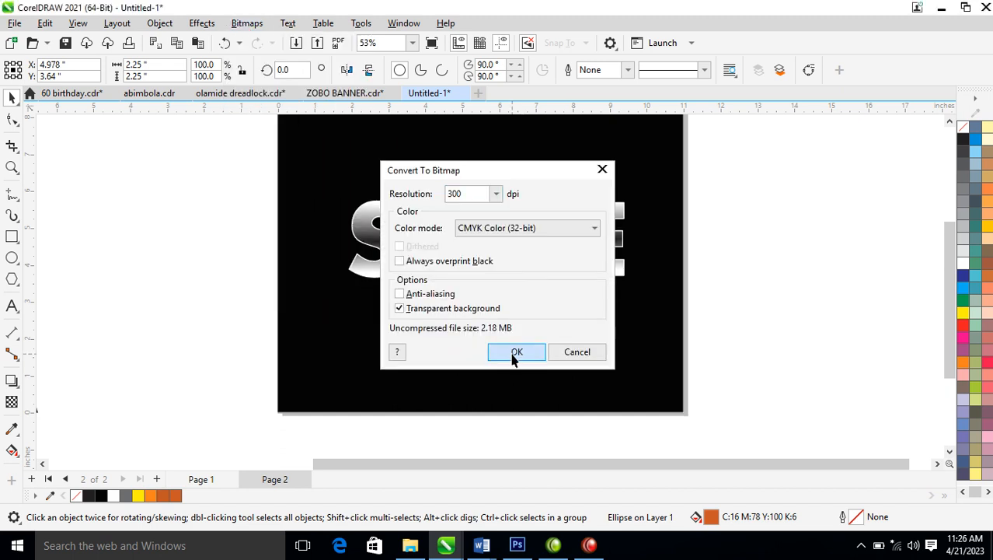
{"action": "left_click", "coordinate": [515, 352]}
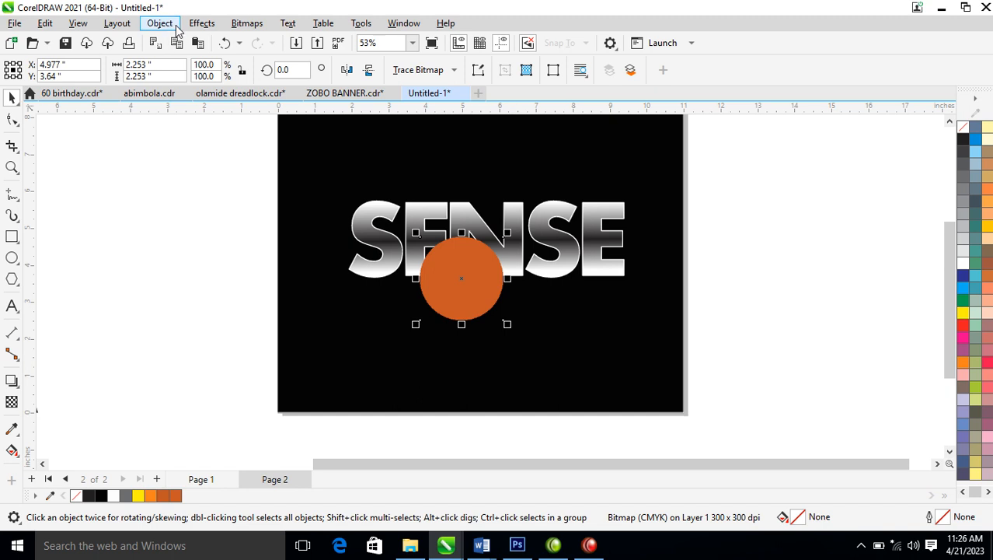
Step: Apply a Feather blur to the circle bitmap with a width of 360 in Curved mode
{"action": "left_click", "coordinate": [215, 25]}
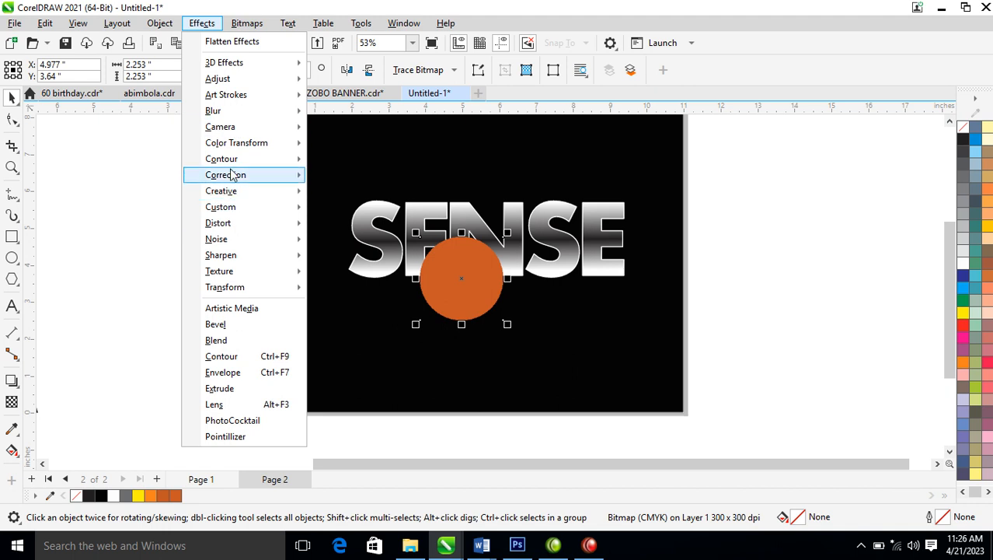
{"action": "mouse_move", "coordinate": [224, 115]}
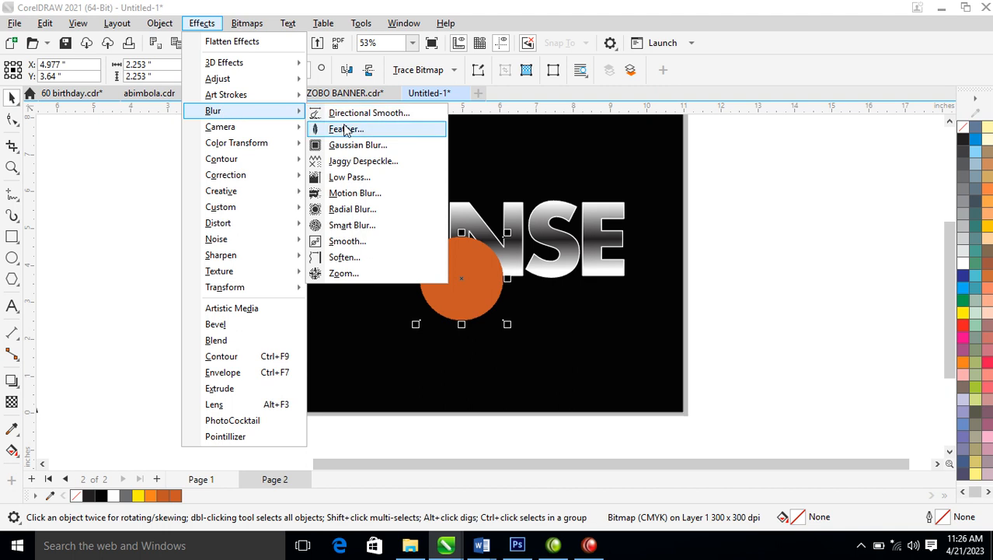
{"action": "left_click", "coordinate": [581, 259]}
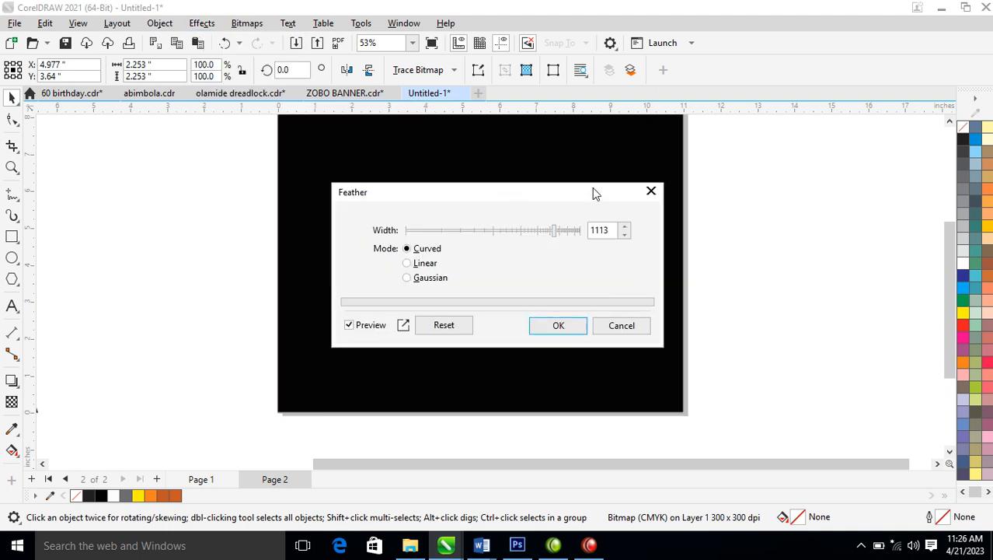
{"action": "left_click_drag", "start_coordinate": [593, 190], "coordinate": [878, 130]}
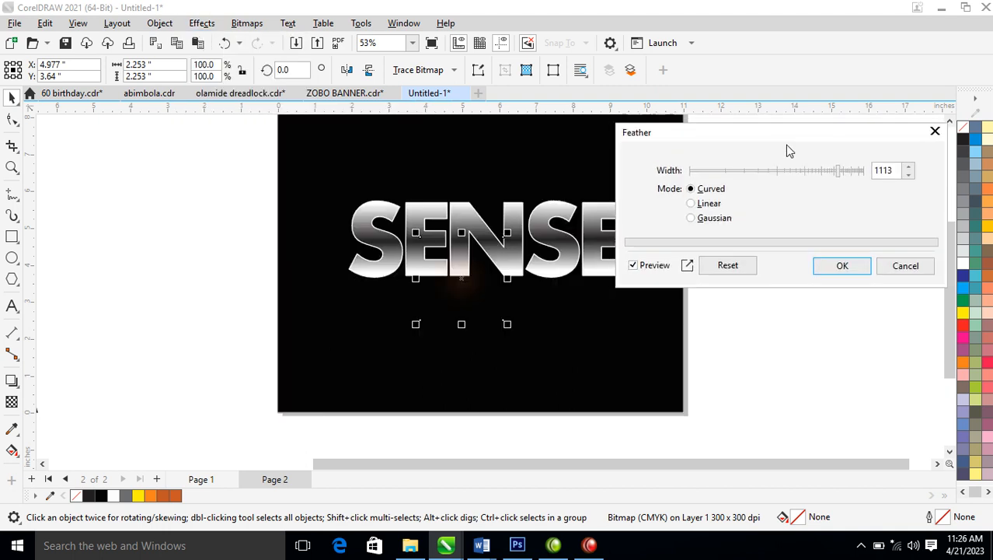
{"action": "left_click", "coordinate": [813, 175]}
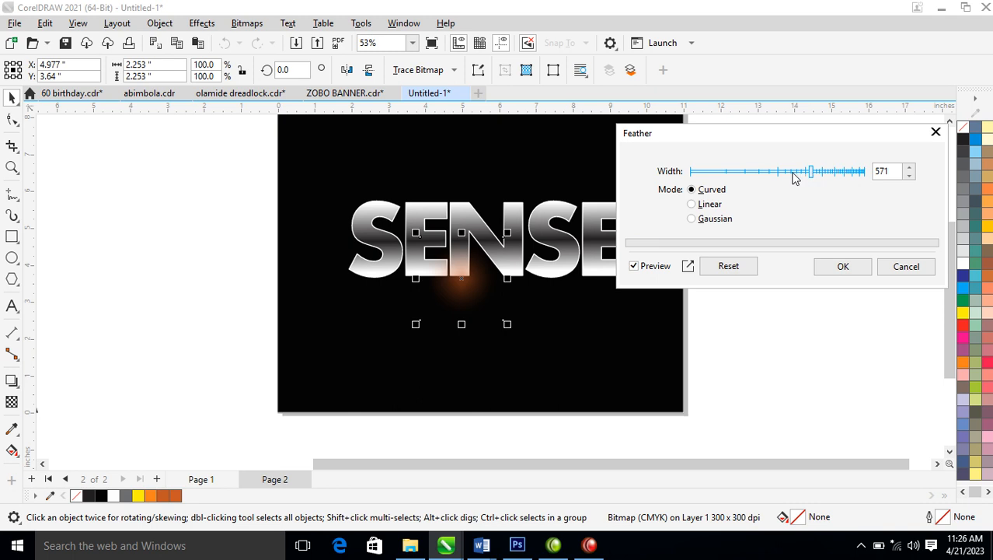
{"action": "left_click", "coordinate": [793, 176]}
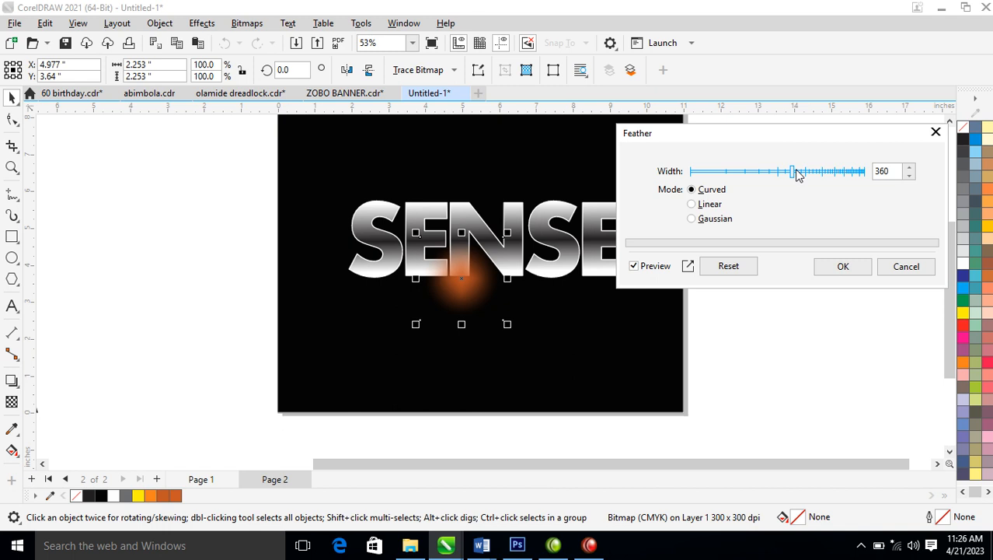
{"action": "left_click", "coordinate": [692, 219]}
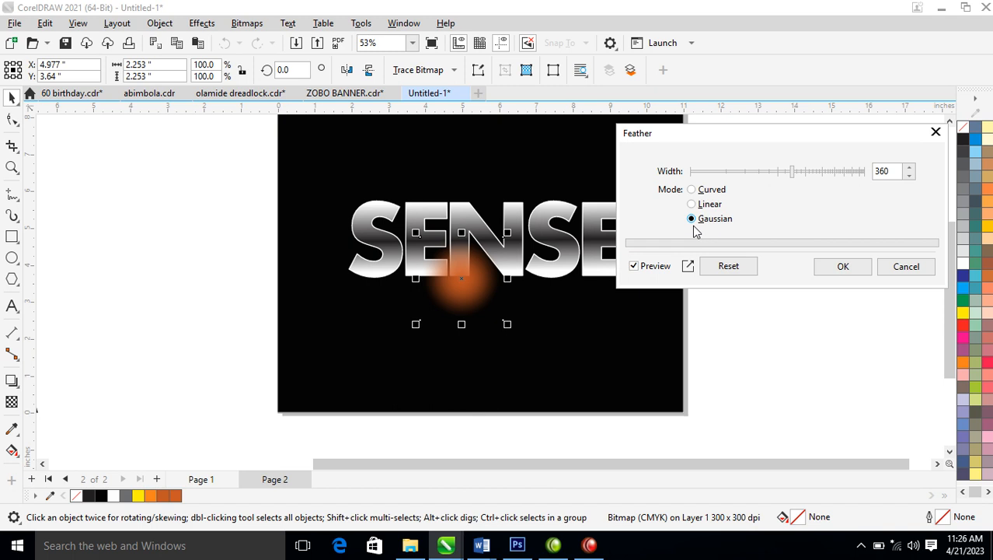
{"action": "left_click", "coordinate": [692, 190]}
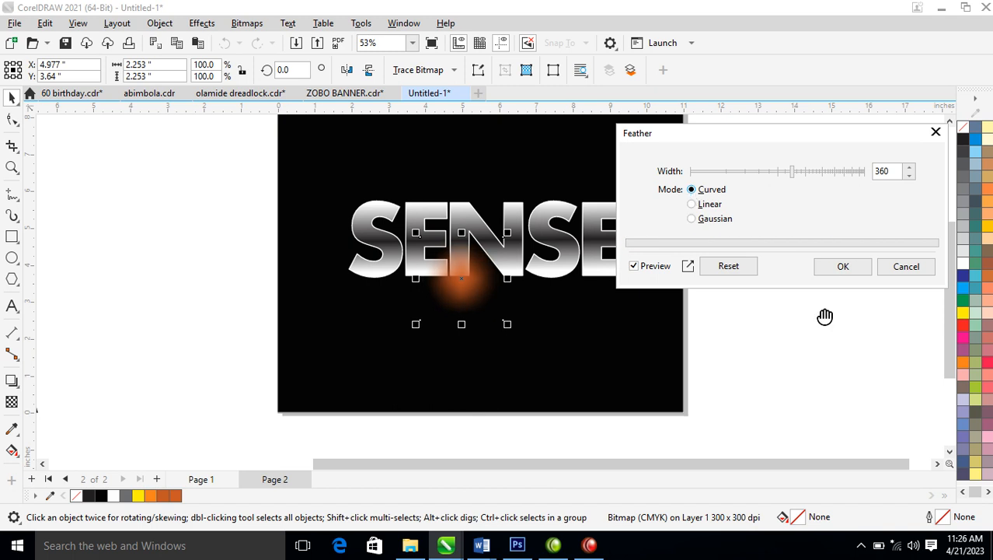
{"action": "left_click", "coordinate": [831, 267]}
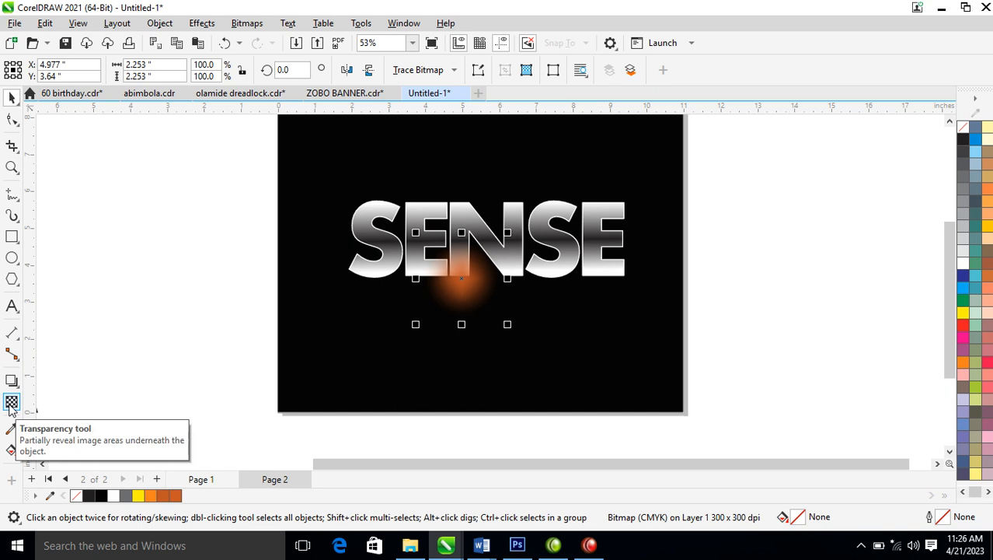
Step: Set the feathered circle's transparency merge mode to Screen
{"action": "left_click", "coordinate": [11, 404]}
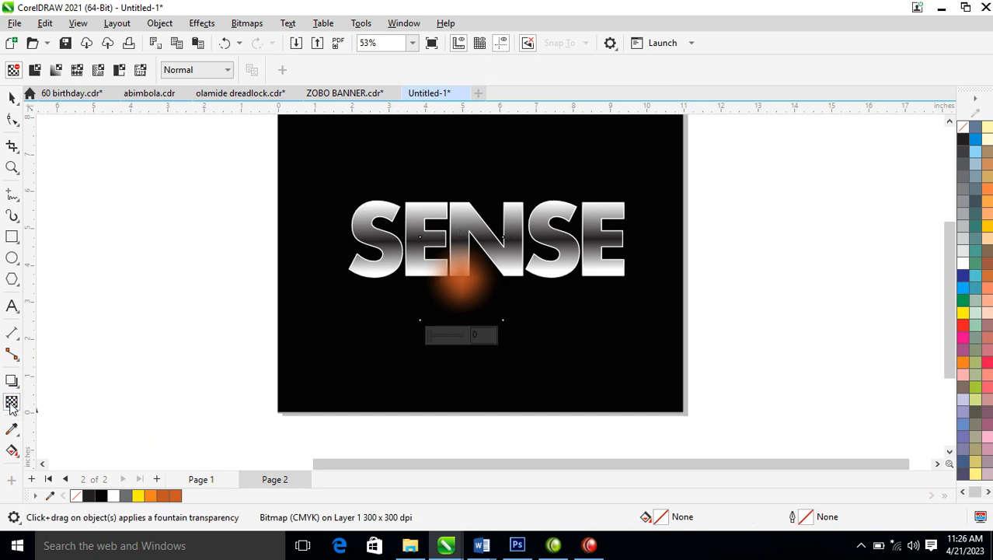
{"action": "left_click", "coordinate": [229, 71]}
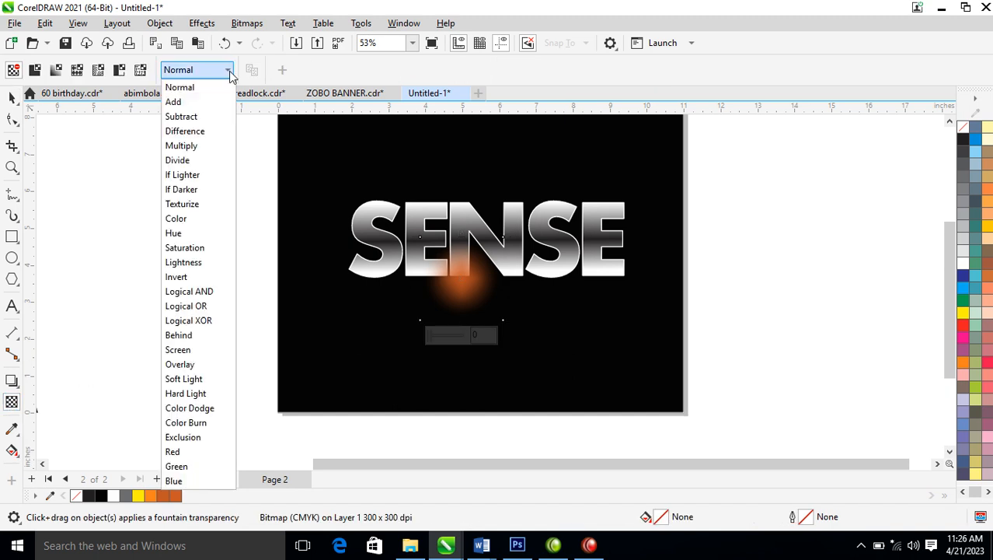
{"action": "left_click", "coordinate": [189, 351]}
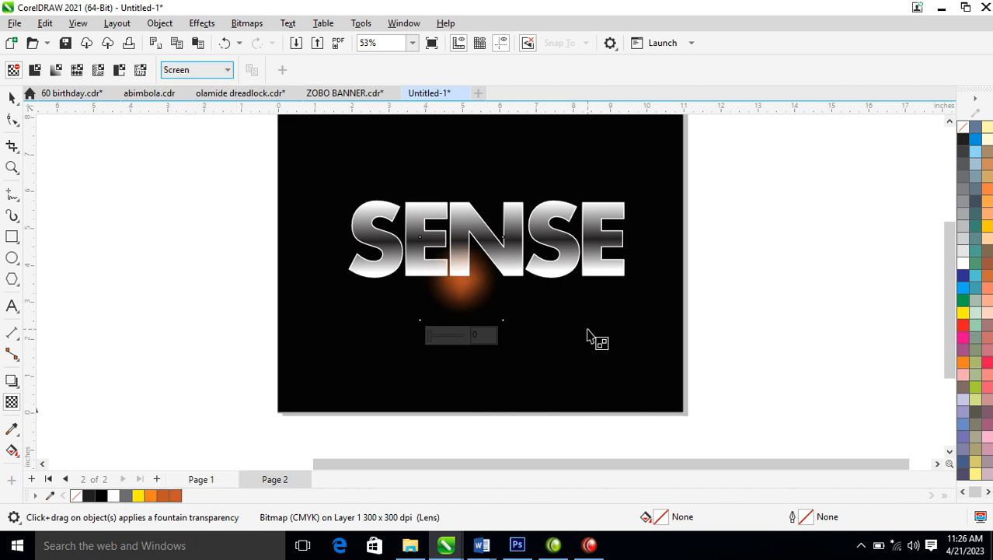
{"action": "left_click", "coordinate": [11, 96]}
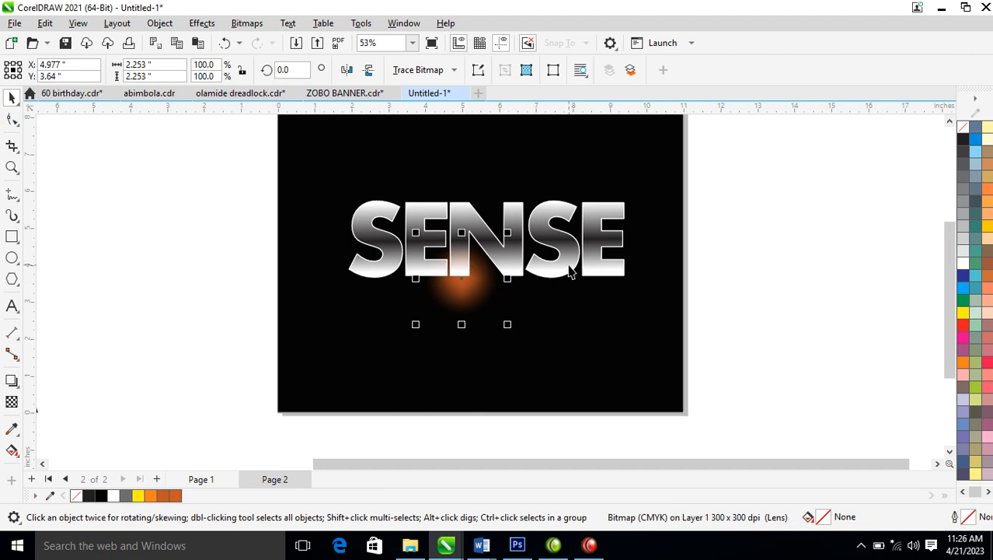
Step: Recolor the lower end node of the SENSE text's fountain fill to C24 M84 Y100 K18, sampled from the orange glow
{"action": "left_click", "coordinate": [570, 268]}
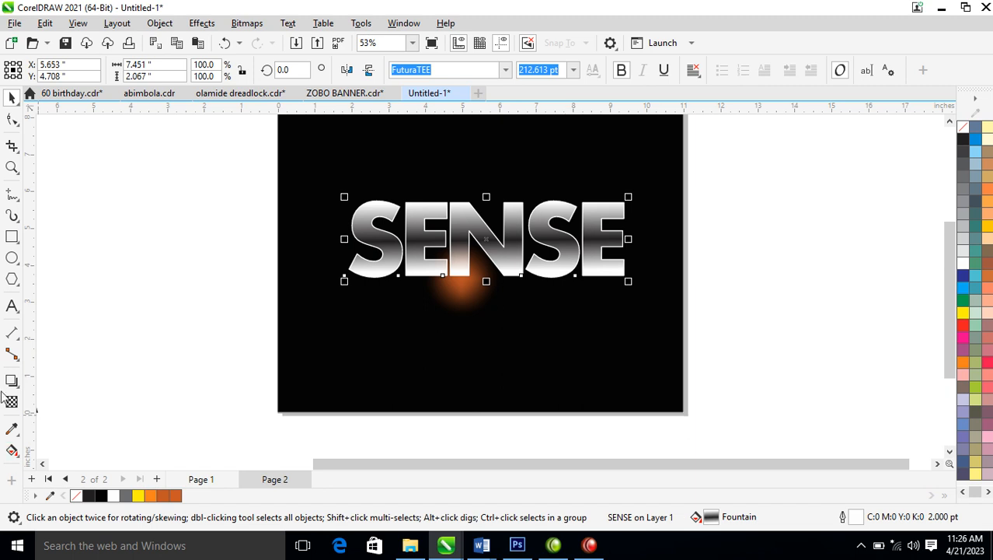
{"action": "left_click", "coordinate": [13, 451]}
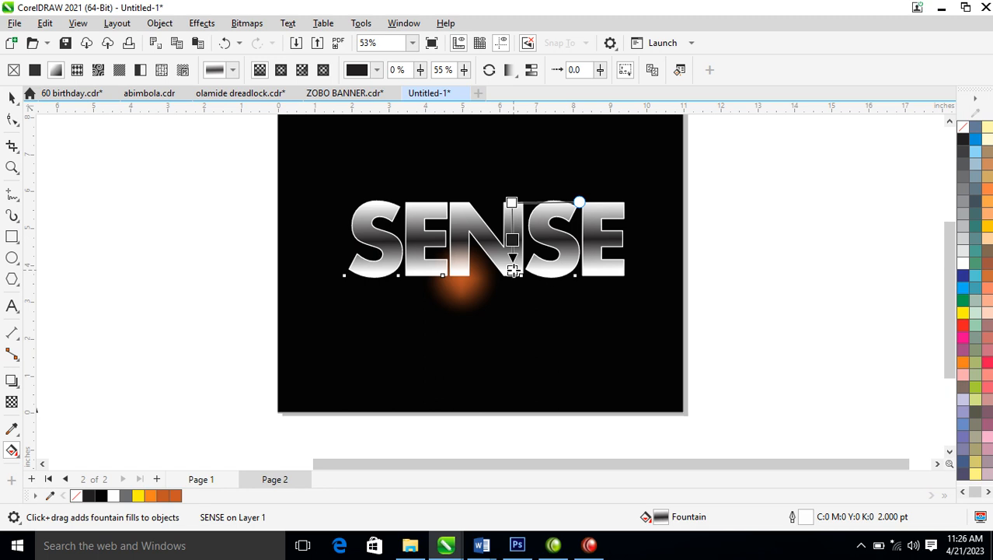
{"action": "left_click", "coordinate": [513, 270]}
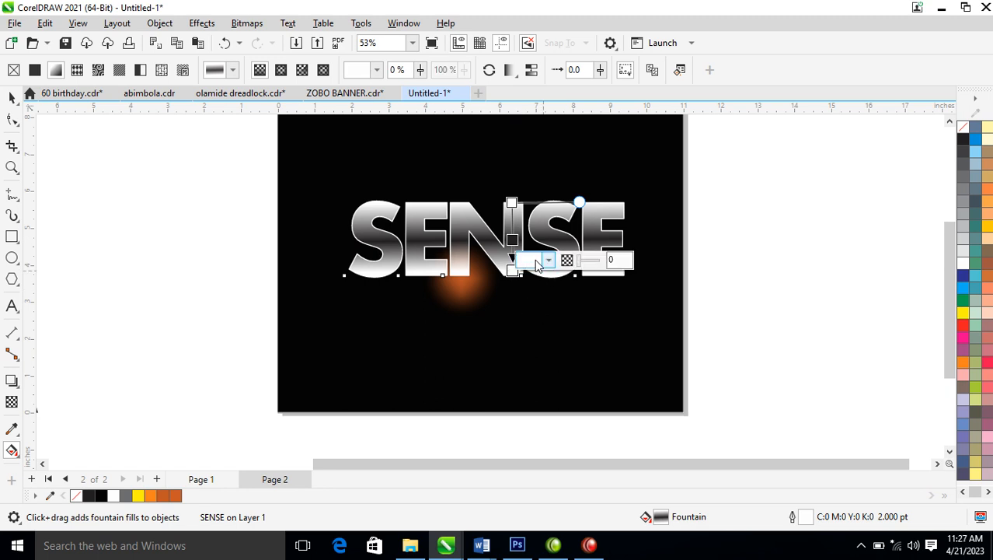
{"action": "left_click", "coordinate": [544, 261]}
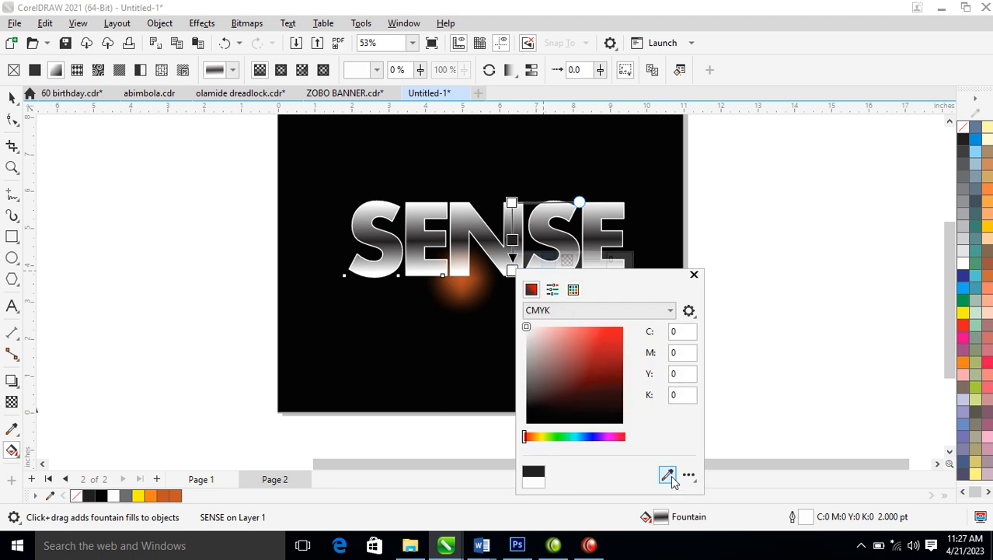
{"action": "left_click", "coordinate": [668, 476]}
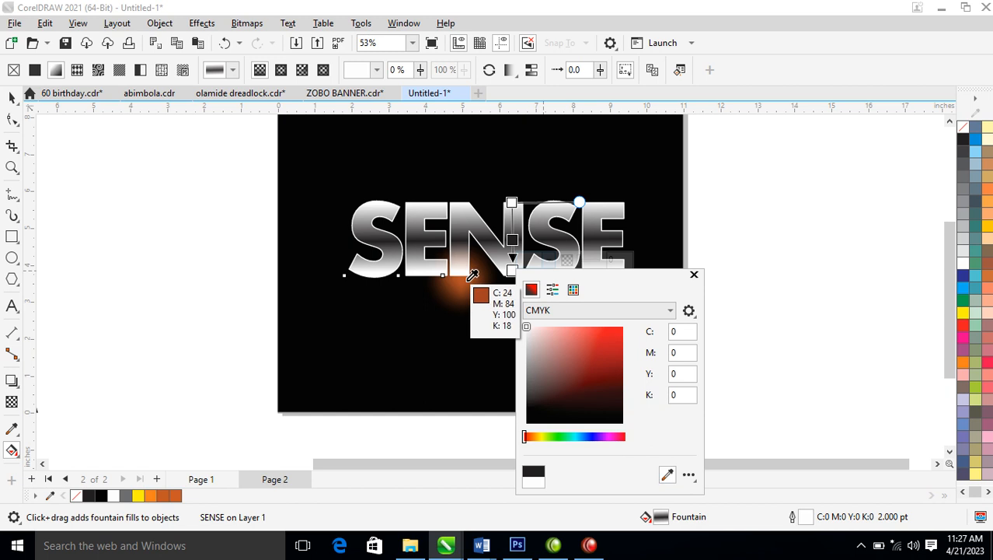
{"action": "left_click", "coordinate": [468, 280]}
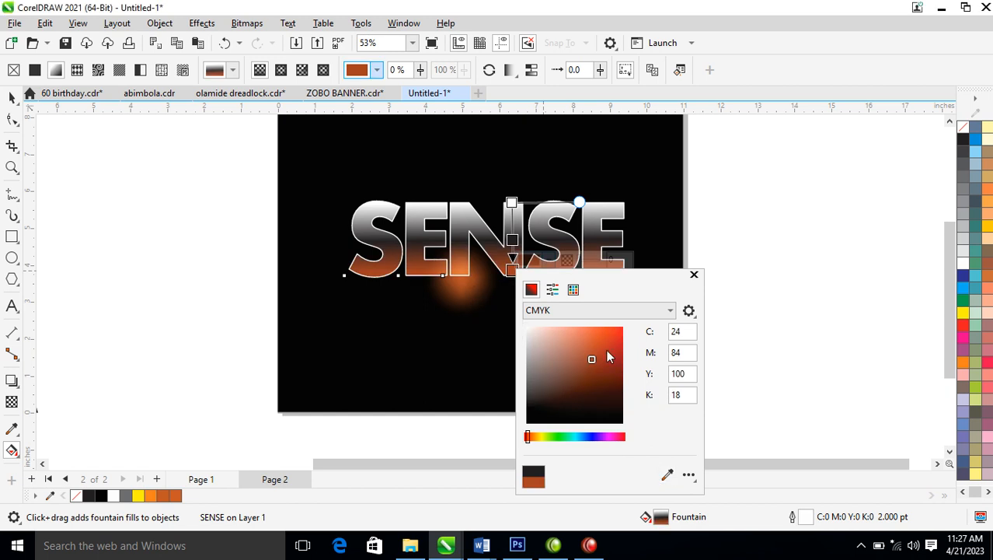
{"action": "left_click", "coordinate": [694, 277]}
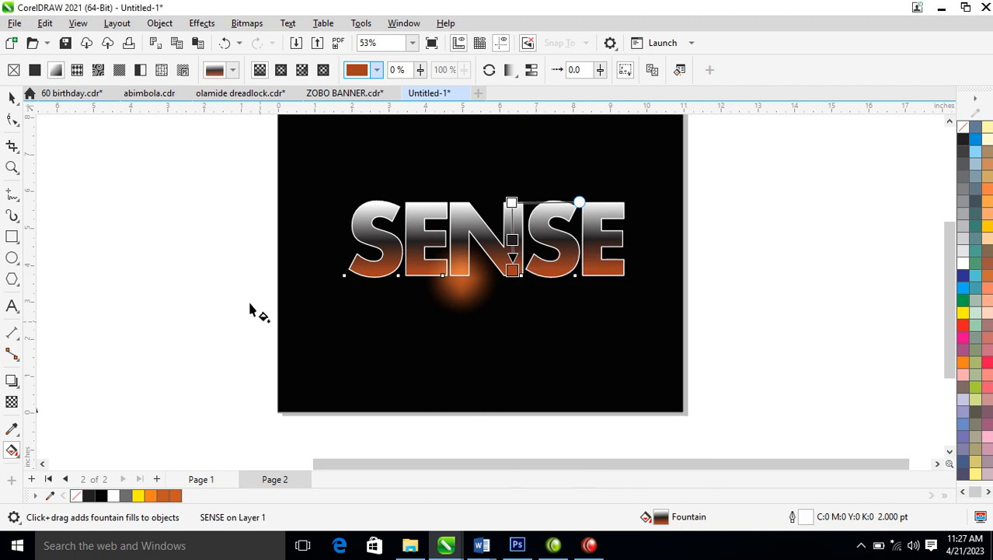
{"action": "left_click", "coordinate": [11, 99]}
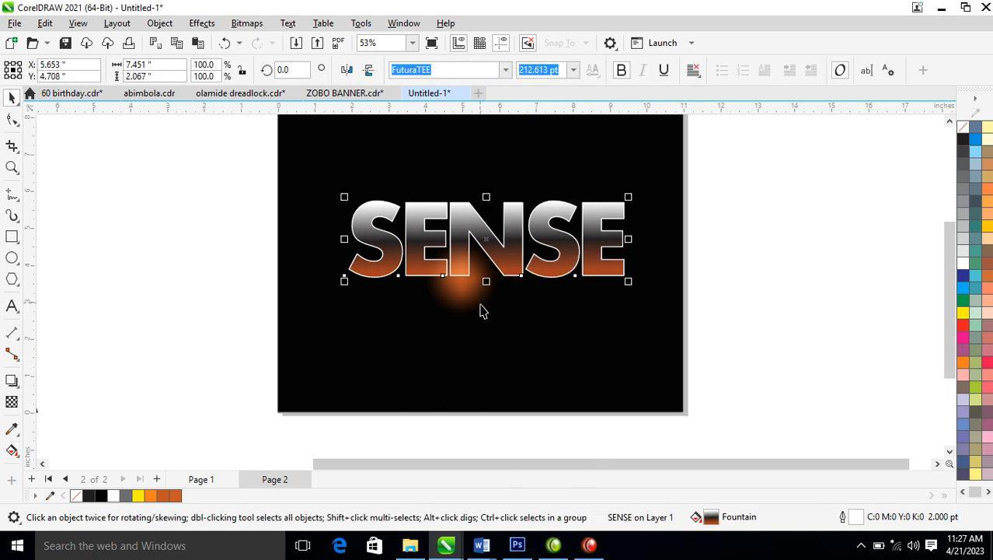
Step: Stretch a copy of the glow horizontally to about 10.46 inches wide and move the original round glow below the text
{"action": "left_click", "coordinate": [482, 305]}
{"action": "left_click_drag", "start_coordinate": [509, 286], "coordinate": [660, 285]}
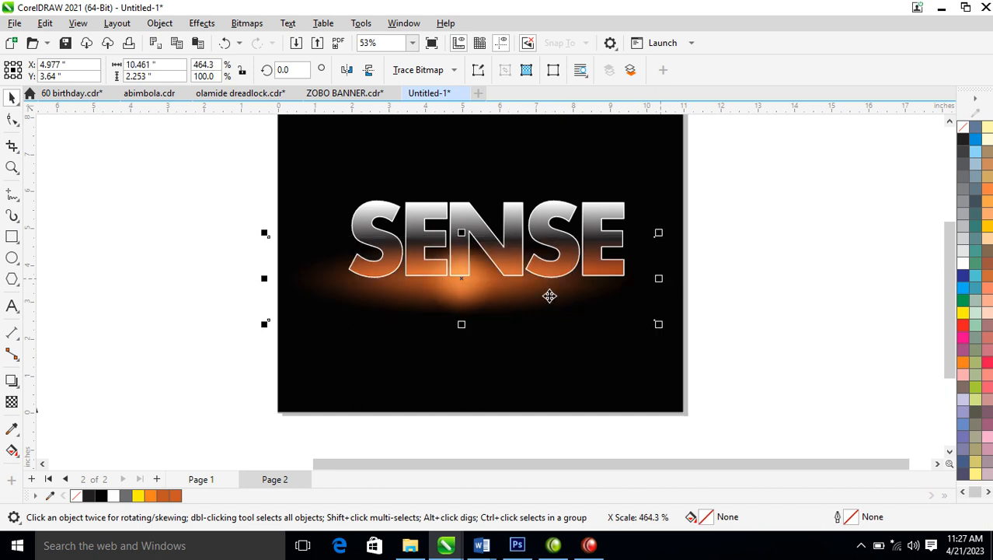
{"action": "left_click", "coordinate": [459, 289], "text": "alt"}
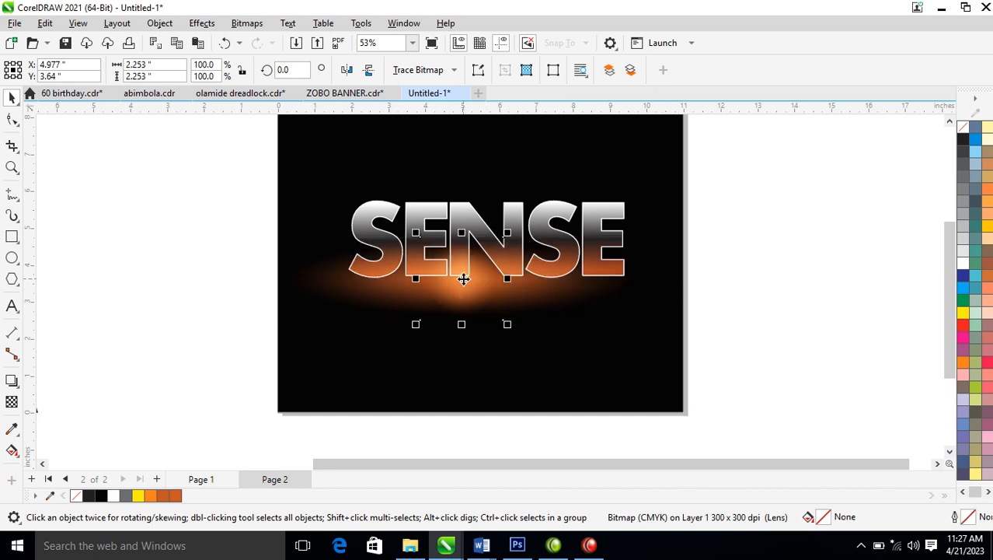
{"action": "left_click_drag", "start_coordinate": [463, 278], "coordinate": [459, 356]}
Step: Move the stretched glow over the lower half of the text and spread overlapping copies across the page's full width
{"action": "left_click", "coordinate": [572, 291]}
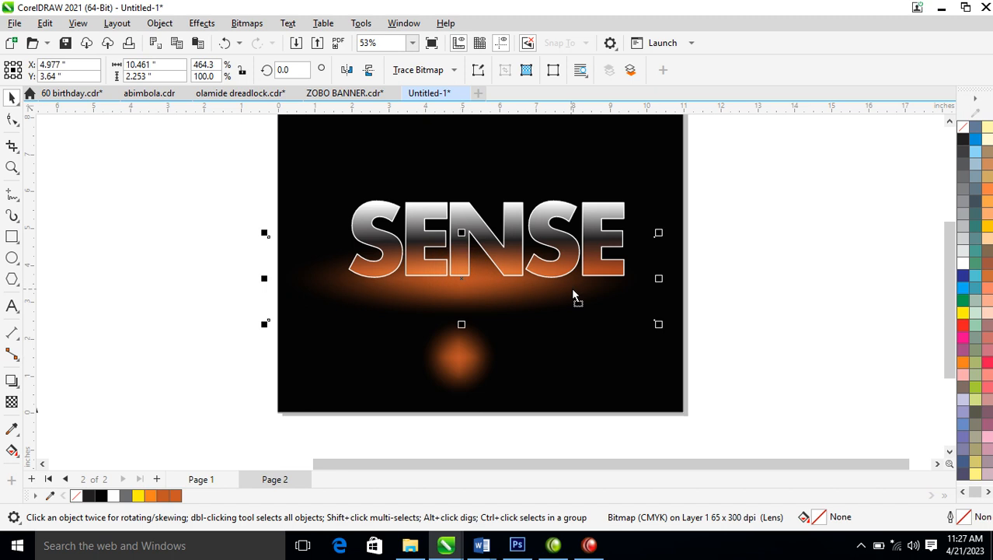
{"action": "left_click_drag", "start_coordinate": [572, 292], "coordinate": [596, 282]}
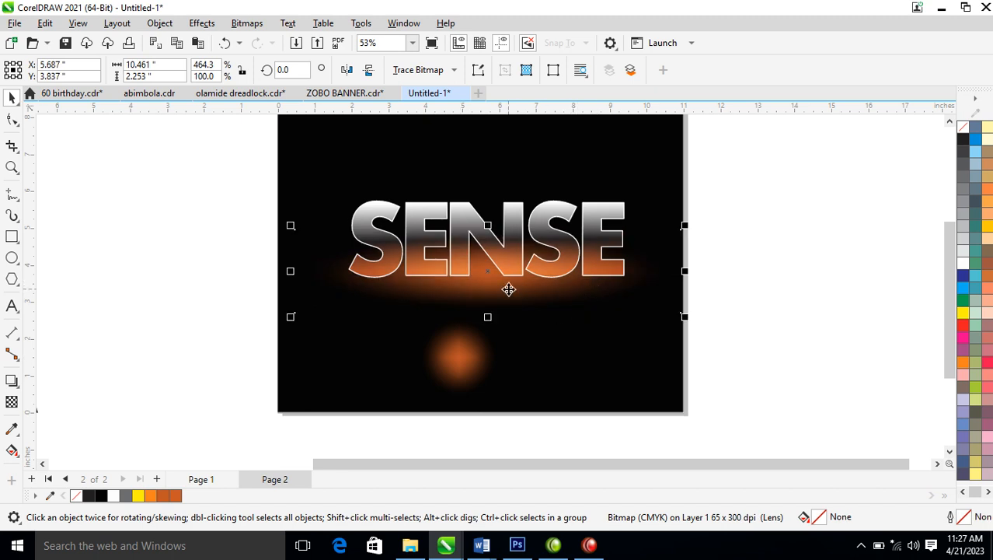
{"action": "left_click_drag", "start_coordinate": [495, 286], "coordinate": [440, 272]}
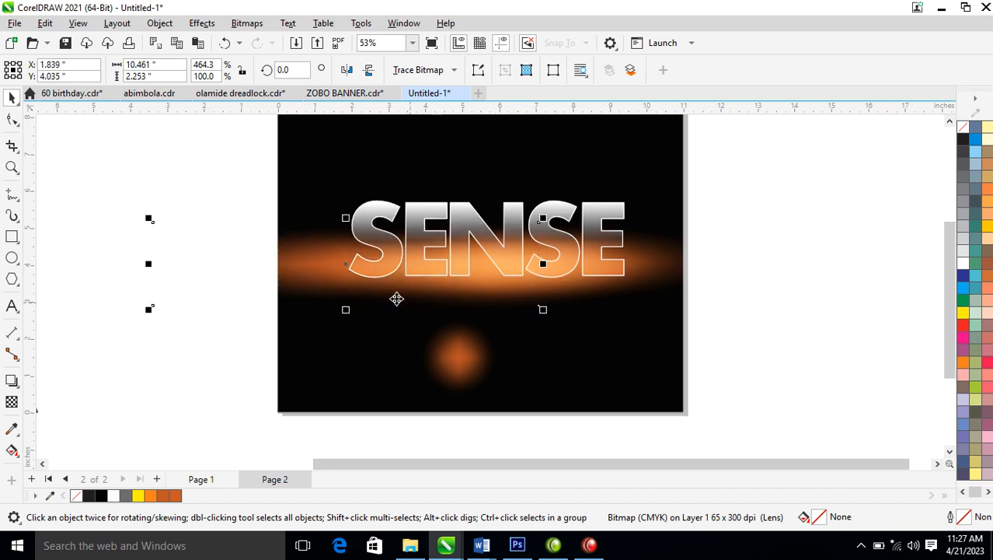
{"action": "left_click_drag", "start_coordinate": [372, 271], "coordinate": [412, 269]}
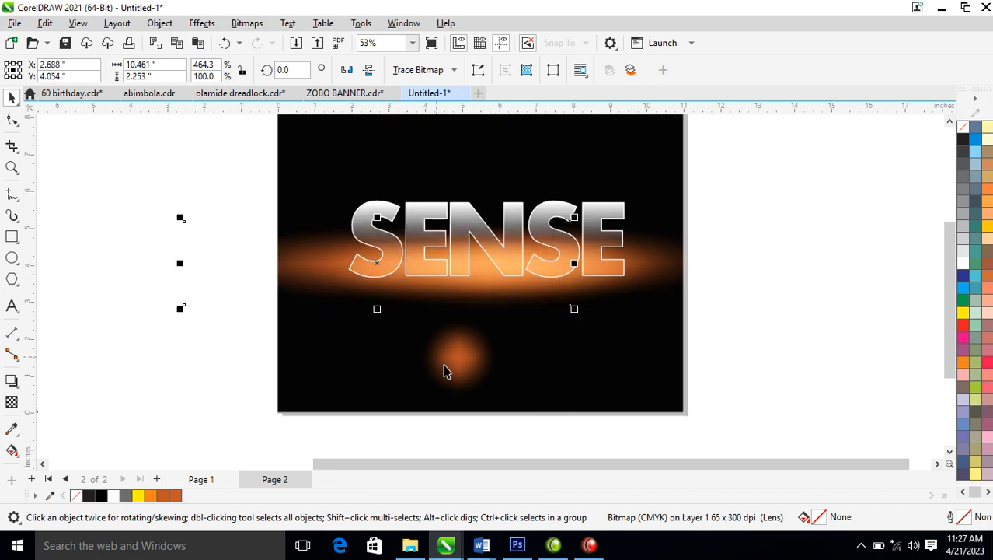
Step: Move the round glow up beneath the text, add concentric copies shrunk down to about 0.63 inches, and select the three glows together
{"action": "left_click", "coordinate": [471, 377]}
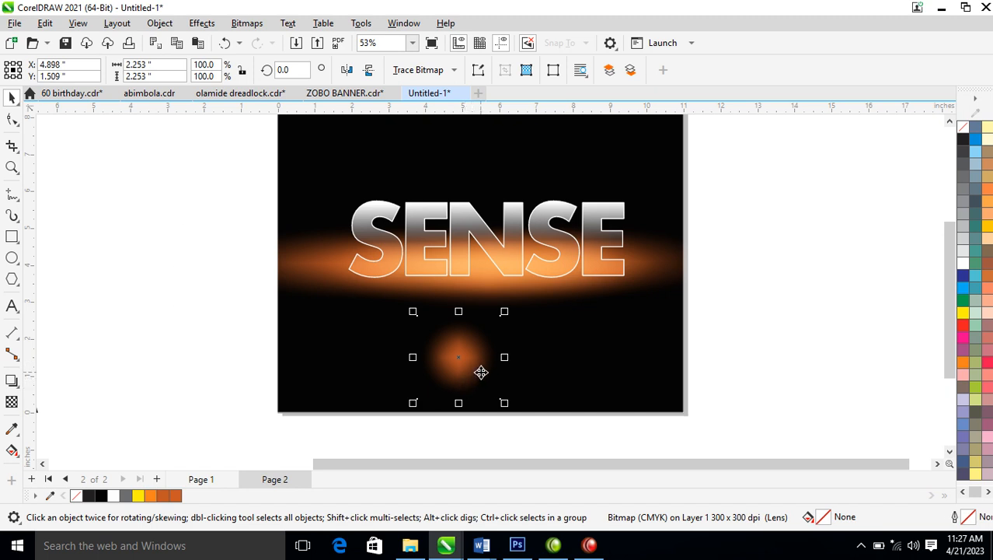
{"action": "left_click_drag", "start_coordinate": [478, 372], "coordinate": [475, 351]}
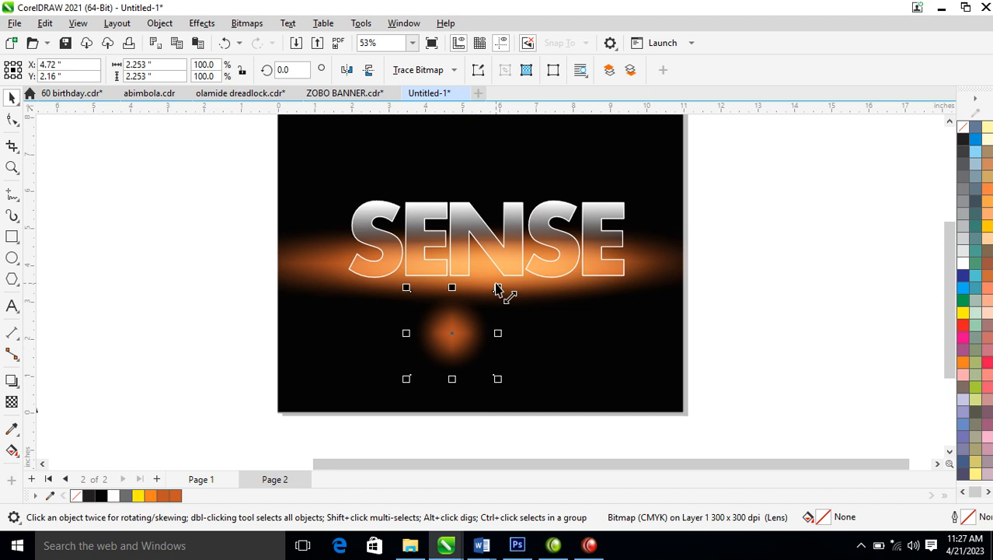
{"action": "left_click_drag", "start_coordinate": [502, 290], "coordinate": [472, 319]}
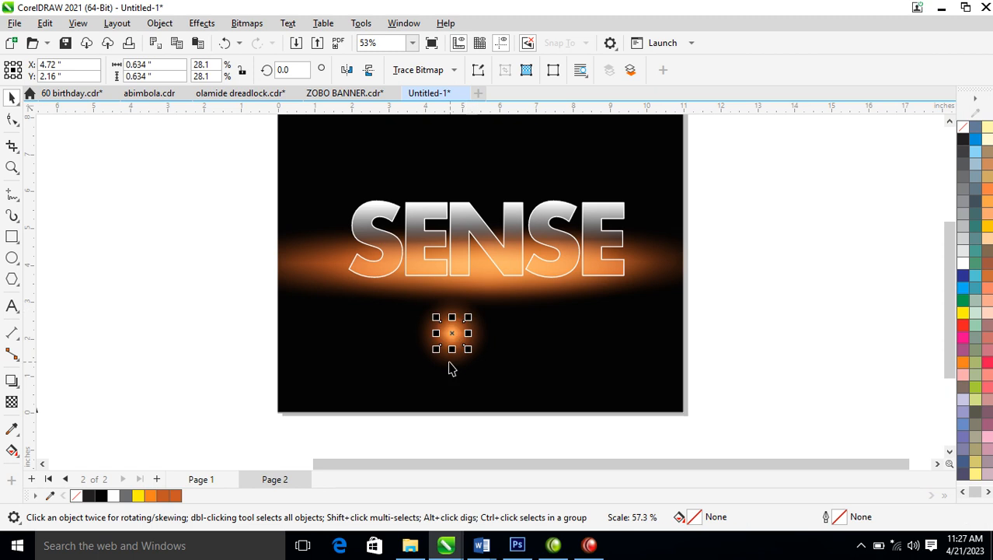
{"action": "left_click_drag", "start_coordinate": [370, 383], "coordinate": [543, 291]}
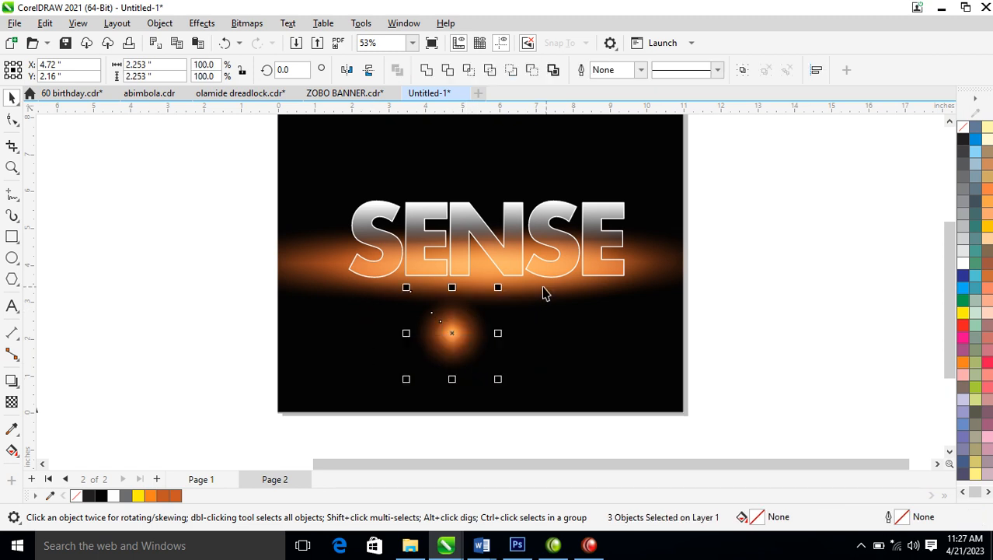
Step: Move the three round glows up between the first E and N, and stretch a flattened copy to about 7.86 by 0.55 inches
{"action": "left_click_drag", "start_coordinate": [455, 332], "coordinate": [450, 224]}
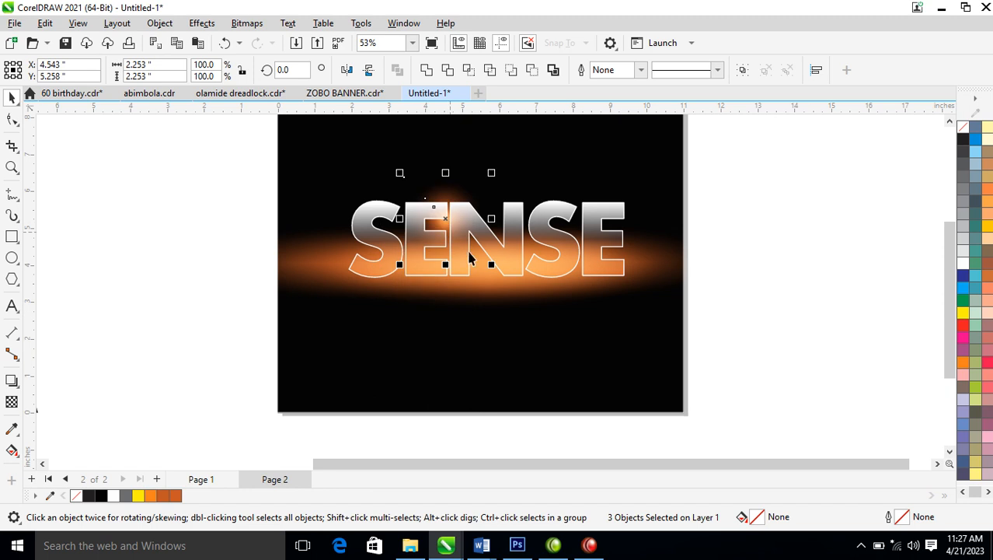
{"action": "left_click_drag", "start_coordinate": [495, 268], "coordinate": [452, 237]}
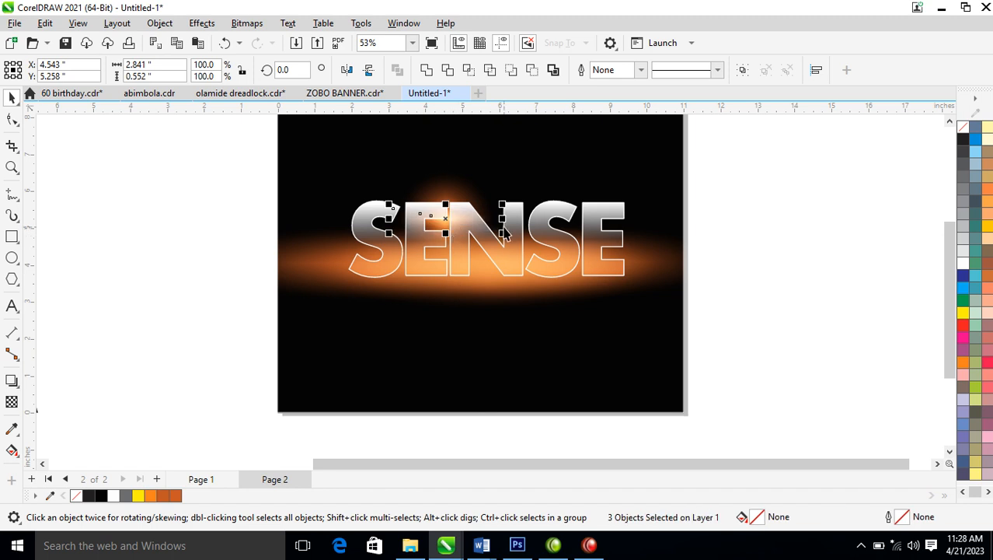
{"action": "left_click_drag", "start_coordinate": [502, 218], "coordinate": [595, 218]}
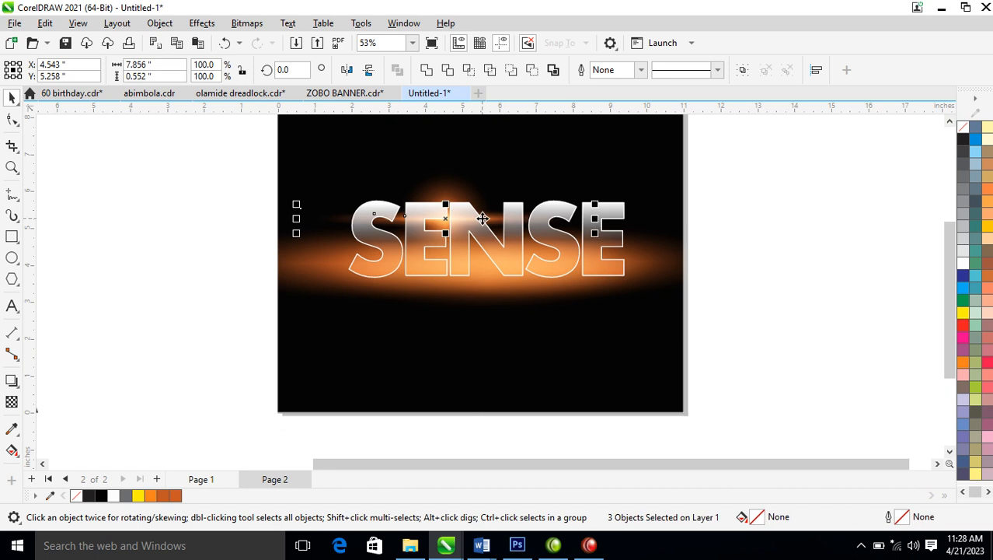
Step: Copy the flattened streak down to the text's lower edge and spread a copy widened to about 10.4 inches along it
{"action": "left_click_drag", "start_coordinate": [483, 219], "coordinate": [488, 284]}
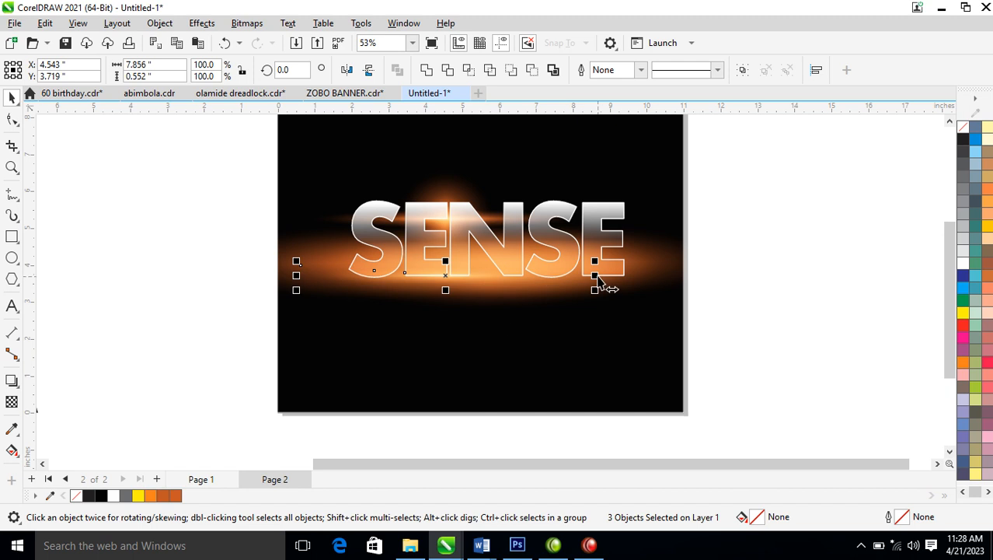
{"action": "left_click_drag", "start_coordinate": [598, 280], "coordinate": [696, 272]}
{"action": "mouse_move", "coordinate": [512, 277]}
{"action": "left_mouse_down"}
{"action": "mouse_move", "coordinate": [507, 292]}
{"action": "mouse_move", "coordinate": [519, 273]}
{"action": "left_mouse_up"}
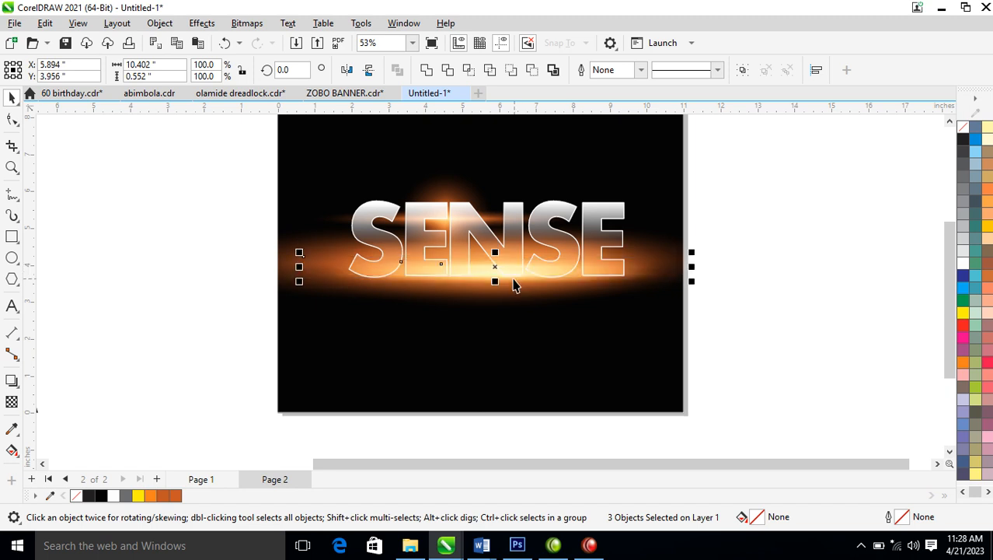
Step: Select the narrow streaks over the lower text, spread copies of them upward, and widen the upper set to about 10.09 inches across the letters' middle
{"action": "left_click_drag", "start_coordinate": [229, 139], "coordinate": [683, 354]}
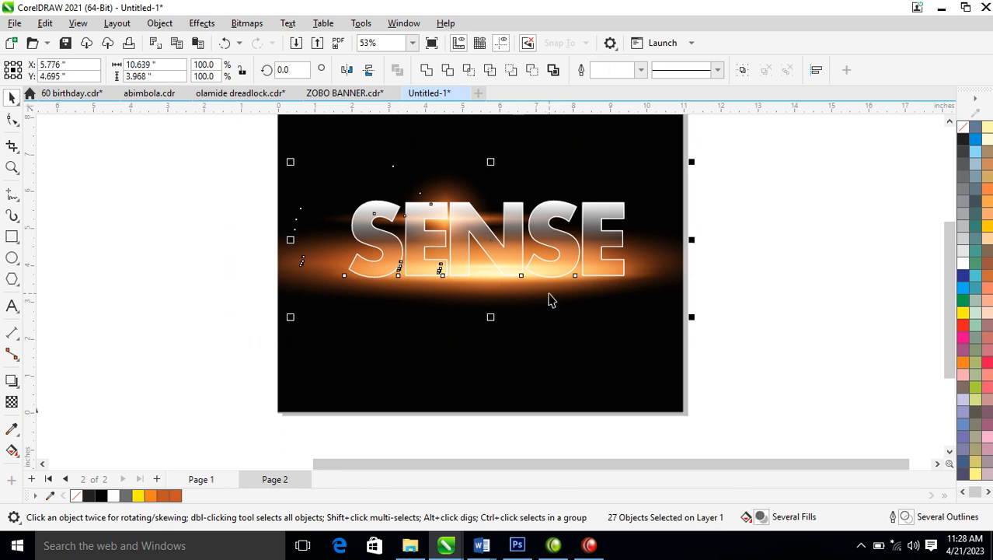
{"action": "key", "text": "Escape"}
{"action": "left_click", "coordinate": [498, 269]}
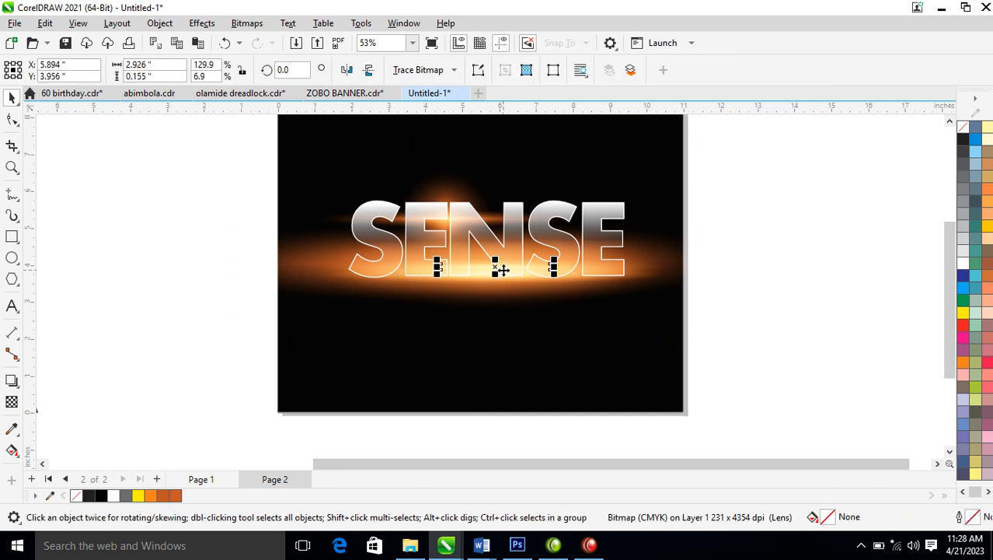
{"action": "left_click_drag", "start_coordinate": [286, 241], "coordinate": [659, 302]}
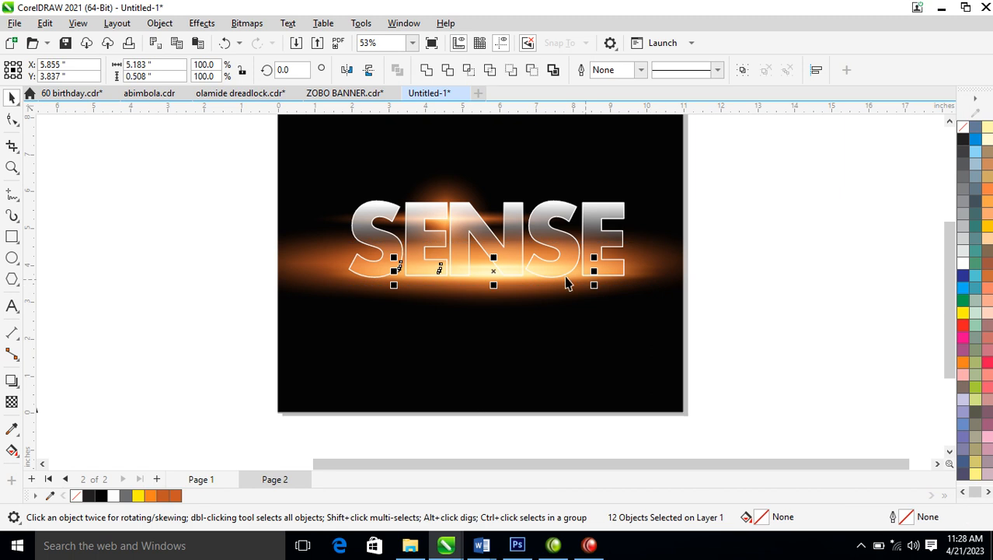
{"action": "left_click_drag", "start_coordinate": [493, 272], "coordinate": [533, 269]}
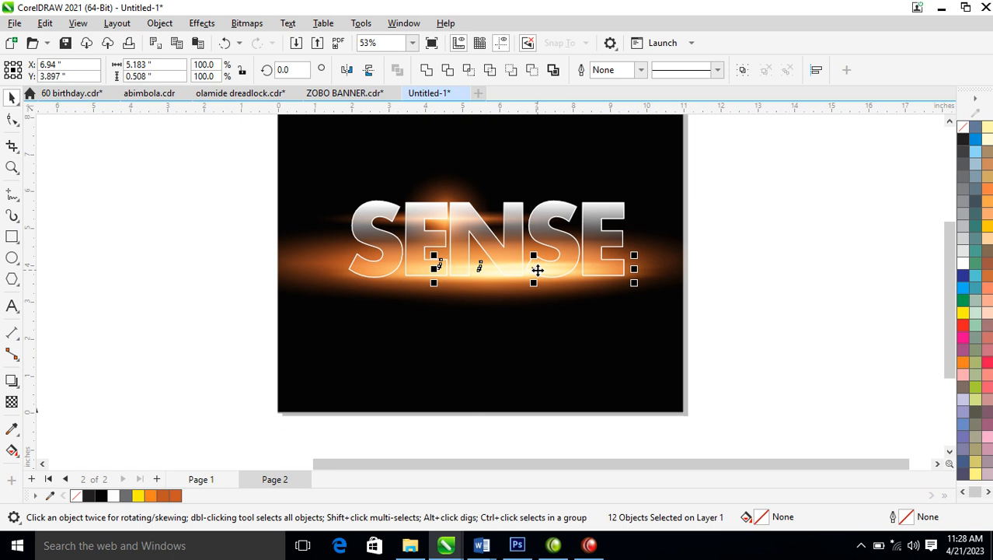
{"action": "left_click_drag", "start_coordinate": [538, 270], "coordinate": [500, 251]}
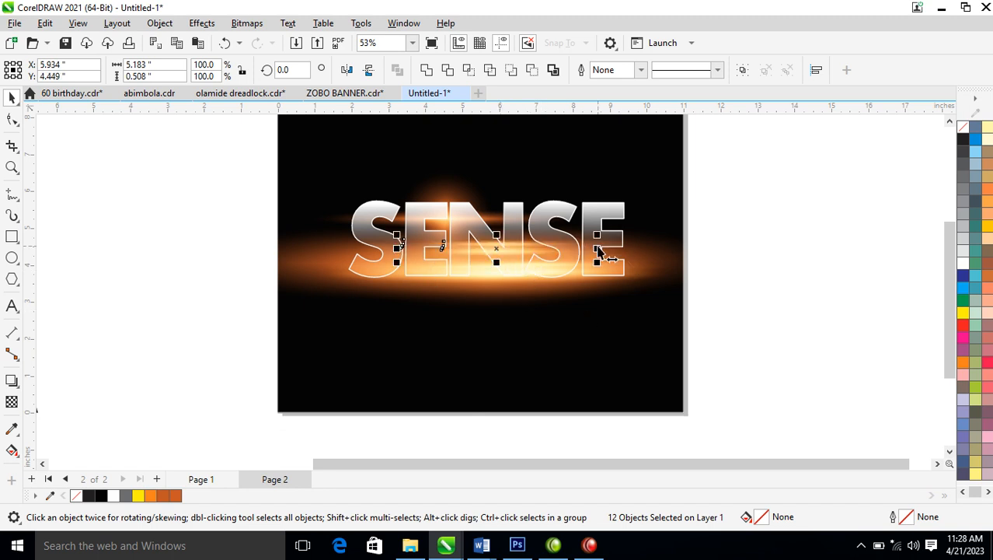
{"action": "left_click_drag", "start_coordinate": [598, 248], "coordinate": [687, 248]}
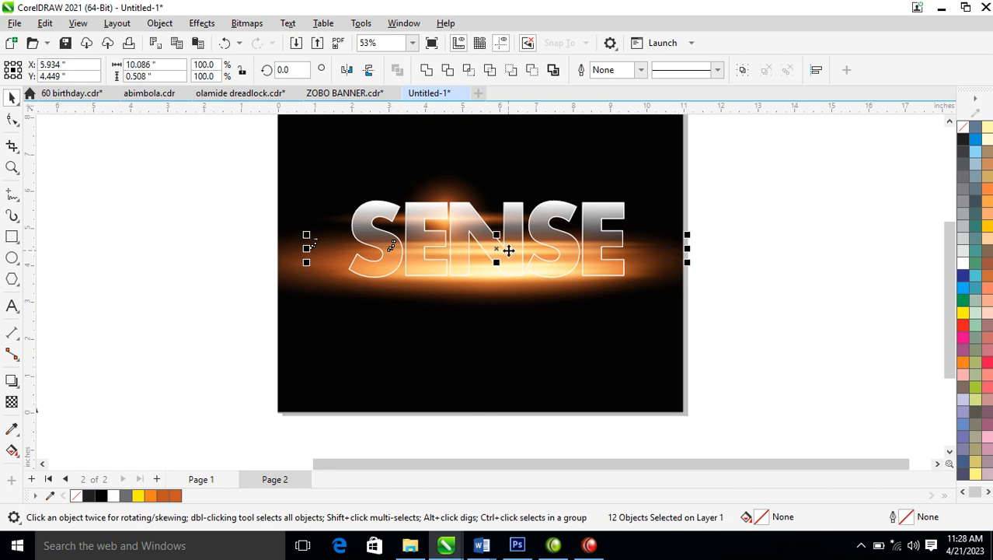
{"action": "left_click_drag", "start_coordinate": [508, 251], "coordinate": [508, 255]}
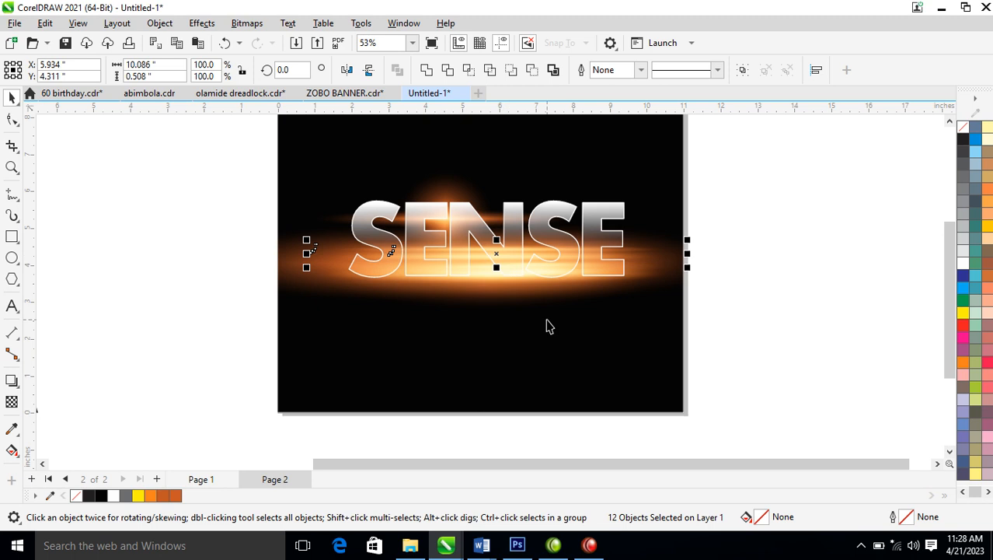
Step: Copy the round glow from above the first E, flatten it to about 0.38 inches high, and place it above the second S
{"action": "key", "text": "z"}
{"action": "left_click_drag", "start_coordinate": [204, 150], "coordinate": [811, 354]}
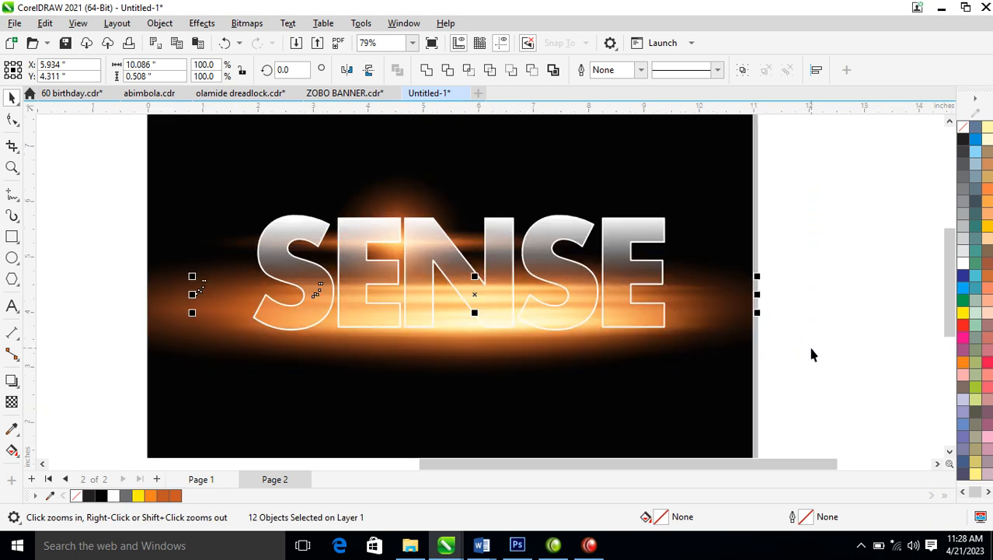
{"action": "key", "text": "space"}
{"action": "left_click", "coordinate": [396, 196]}
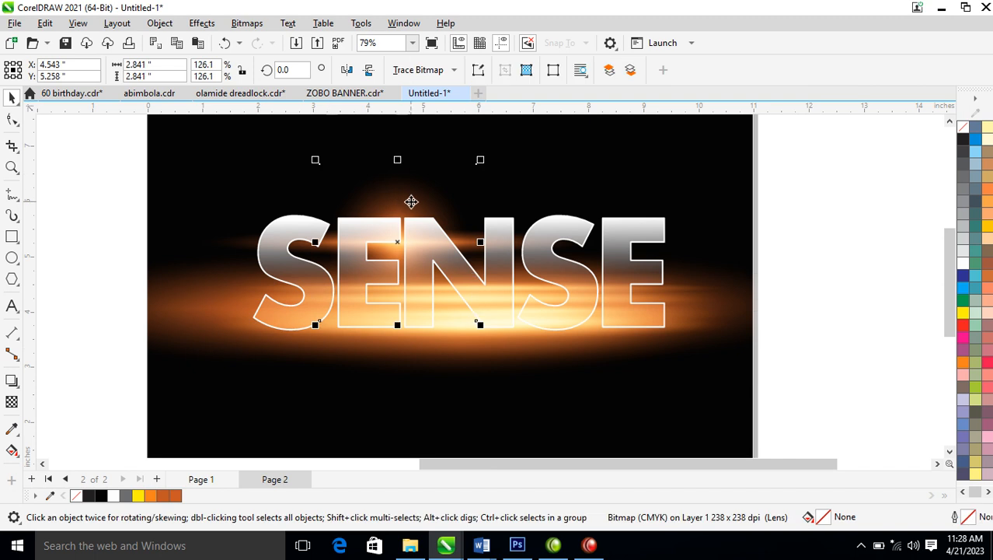
{"action": "left_click_drag", "start_coordinate": [404, 197], "coordinate": [561, 198]}
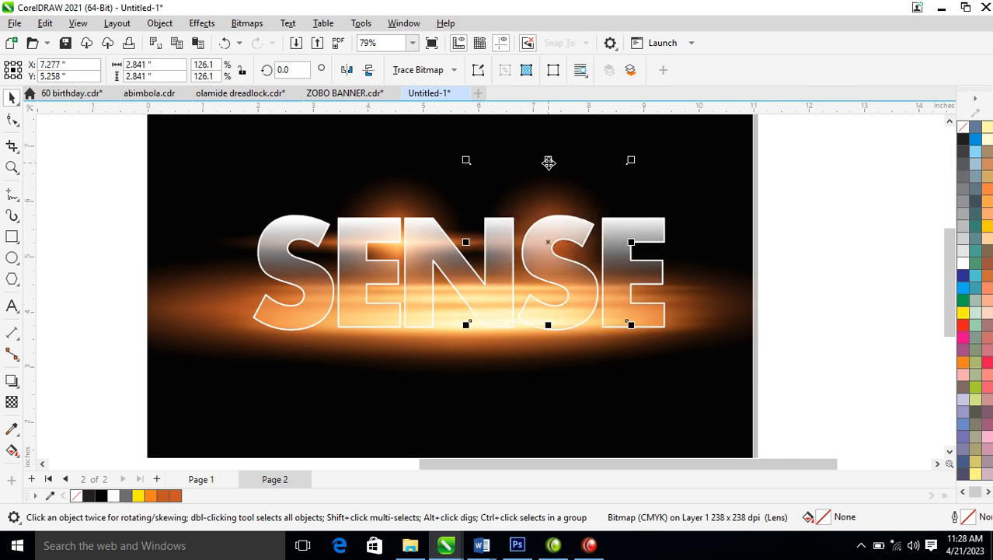
{"action": "left_click_drag", "start_coordinate": [548, 159], "coordinate": [584, 184]}
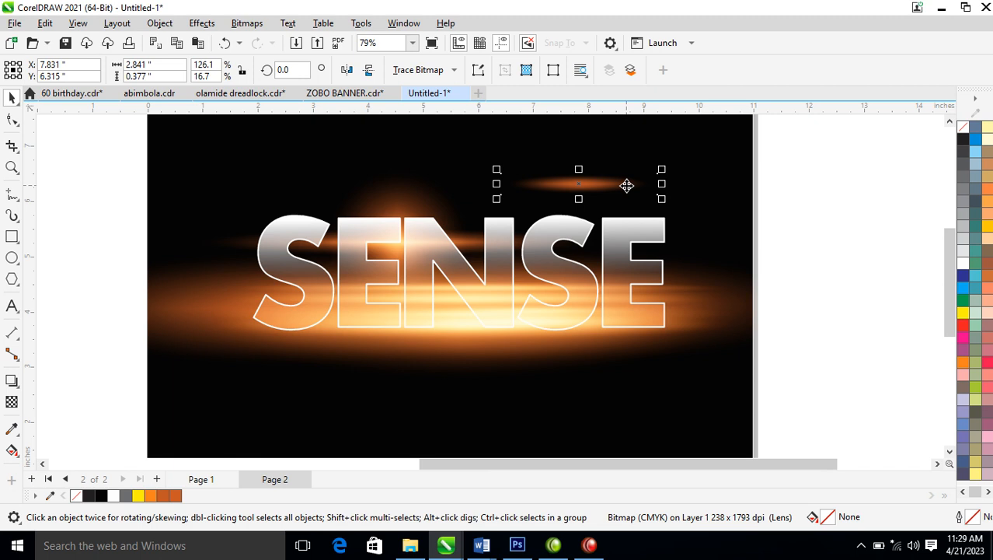
Step: Build a star flare from the thin streak by adding a copy rotated about 28.3 degrees and a smaller copy rotated about 295.5 degrees
{"action": "left_click", "coordinate": [626, 185]}
{"action": "left_click_drag", "start_coordinate": [665, 171], "coordinate": [640, 141]}
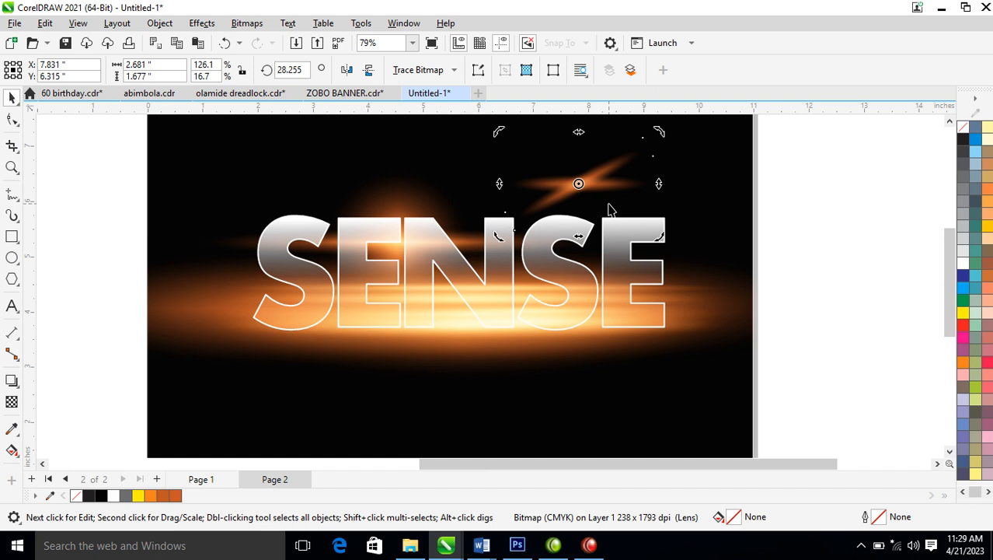
{"action": "left_click", "coordinate": [650, 148]}
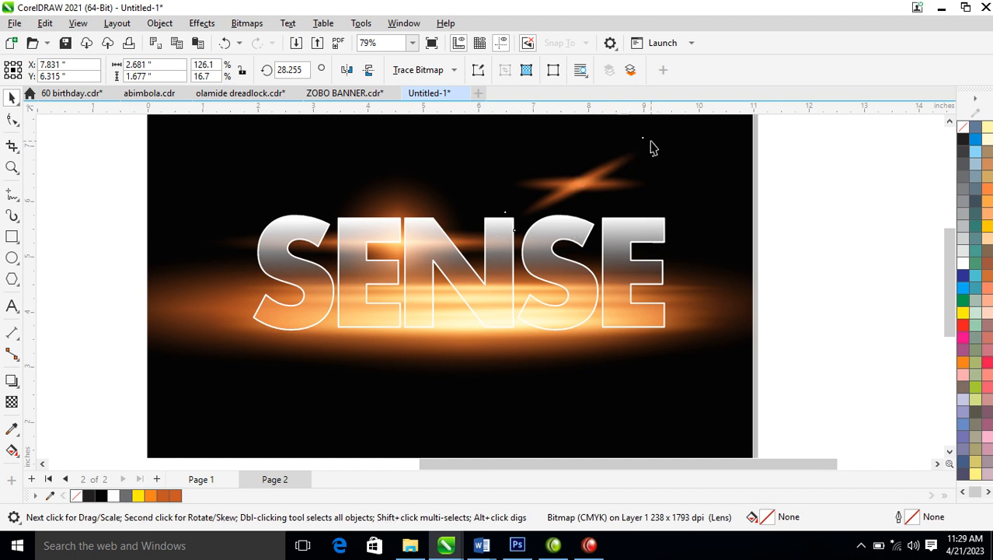
{"action": "key", "text": "space"}
{"action": "key", "text": "space"}
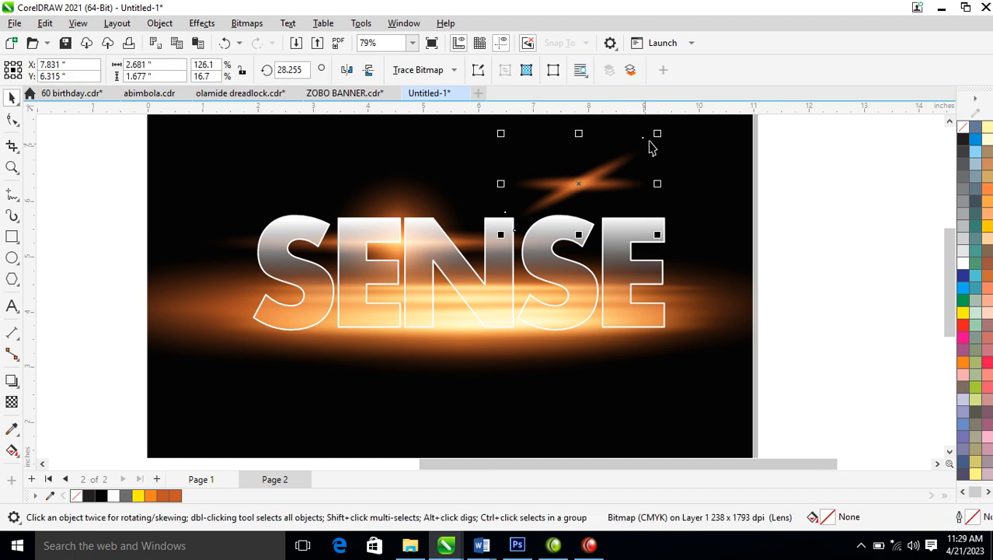
{"action": "left_click_drag", "start_coordinate": [656, 138], "coordinate": [613, 244]}
{"action": "left_click", "coordinate": [598, 175]}
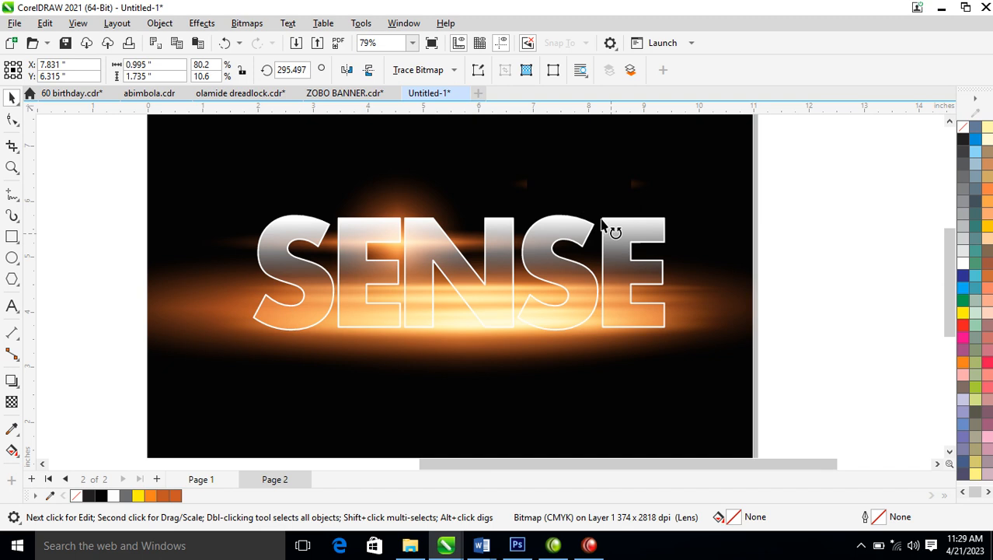
Step: Move the three crossed streaks together onto the last E's upper-left corner and group them
{"action": "left_click_drag", "start_coordinate": [435, 134], "coordinate": [731, 266]}
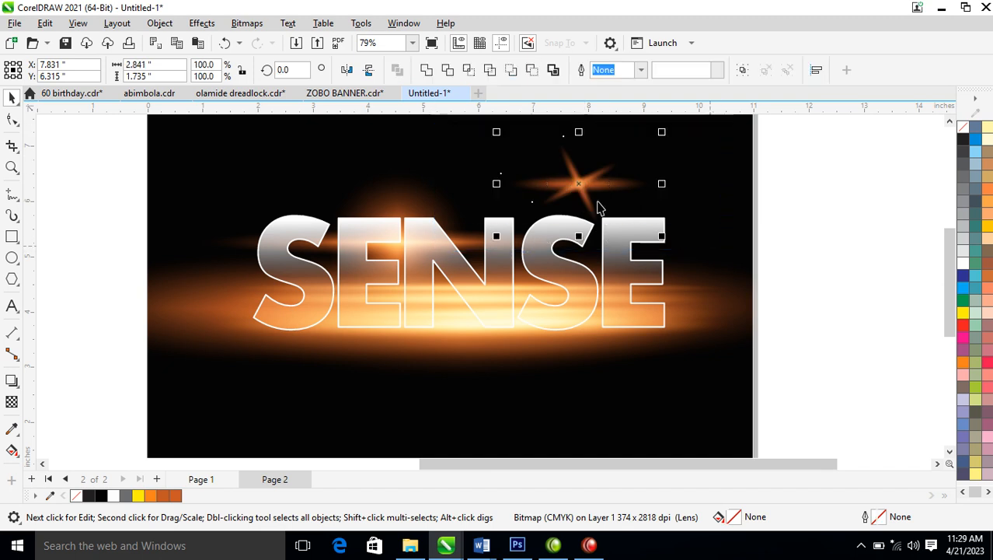
{"action": "left_click_drag", "start_coordinate": [605, 228], "coordinate": [608, 230]}
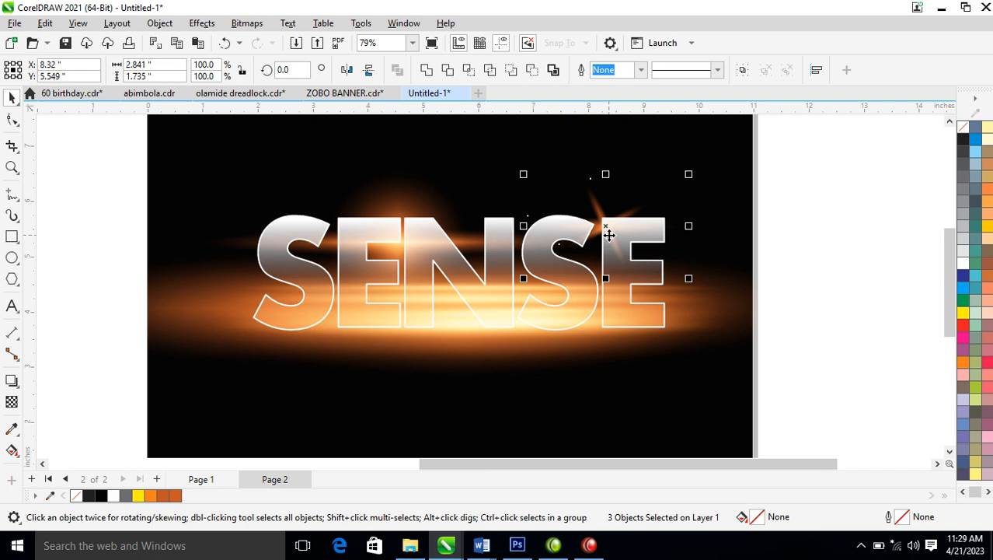
{"action": "key", "text": "ctrl+g"}
Step: Place copies of the star flare over the first E and the second S, and remove the one at the last E
{"action": "left_click_drag", "start_coordinate": [607, 221], "coordinate": [373, 286]}
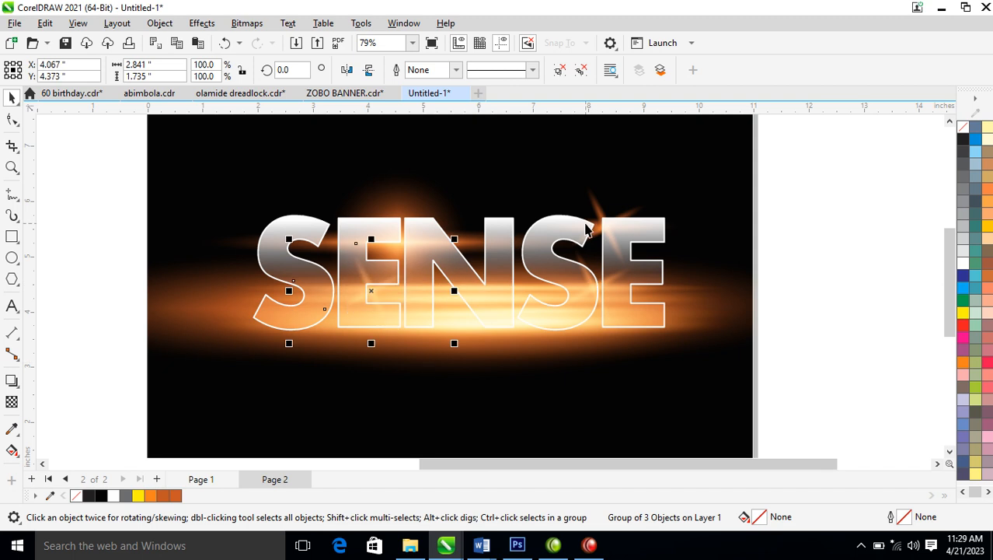
{"action": "left_click", "coordinate": [610, 228]}
{"action": "left_click_drag", "start_coordinate": [613, 226], "coordinate": [659, 293]}
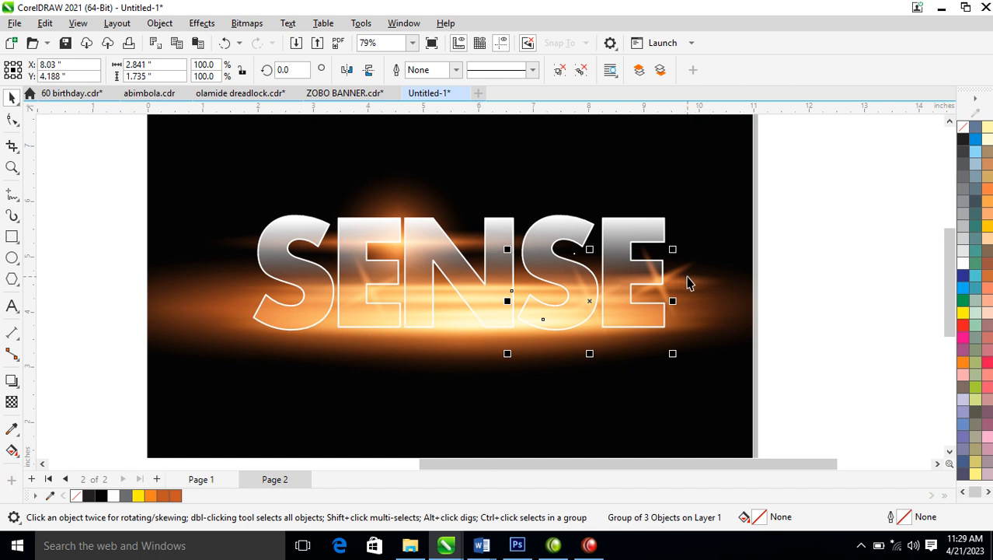
{"action": "left_click", "coordinate": [688, 280]}
{"action": "key", "text": "Escape"}
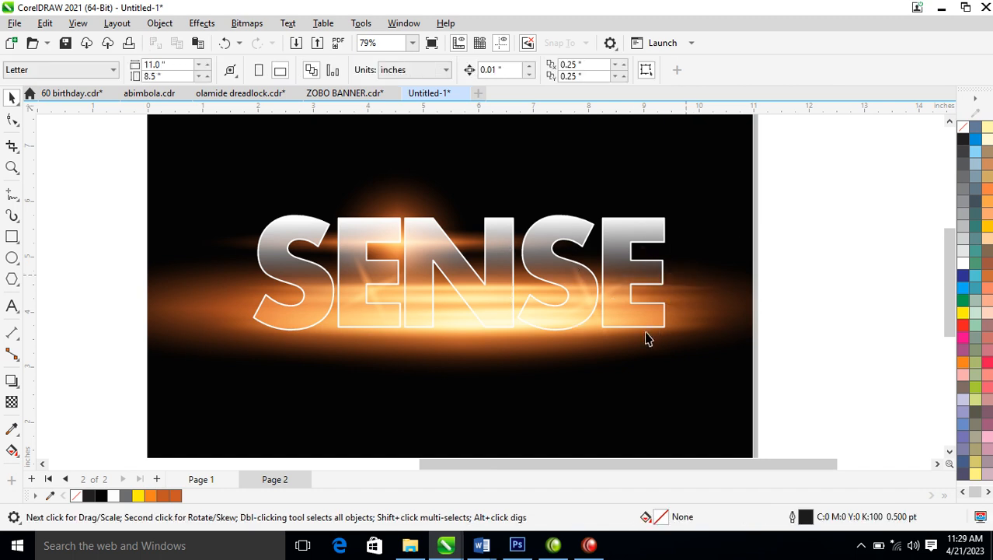